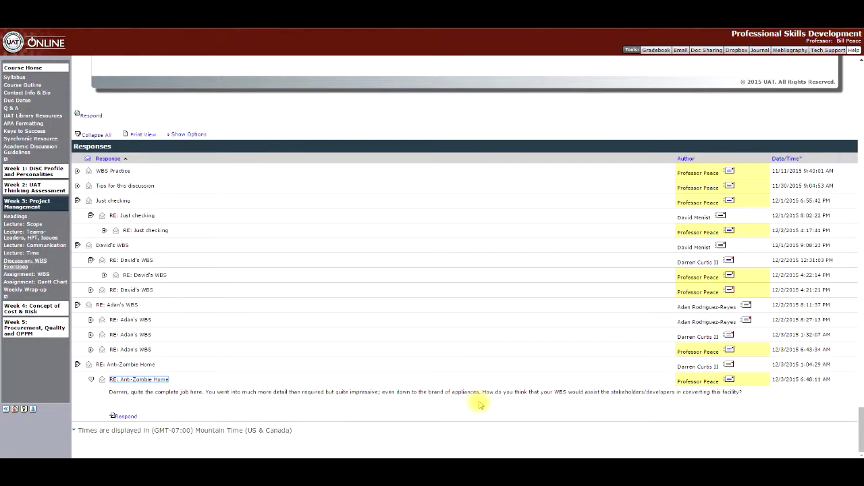
Highlight the professor's question on how the WBS would assist stakeholders/developers in converting the facility.
drag(484, 398, 624, 394)
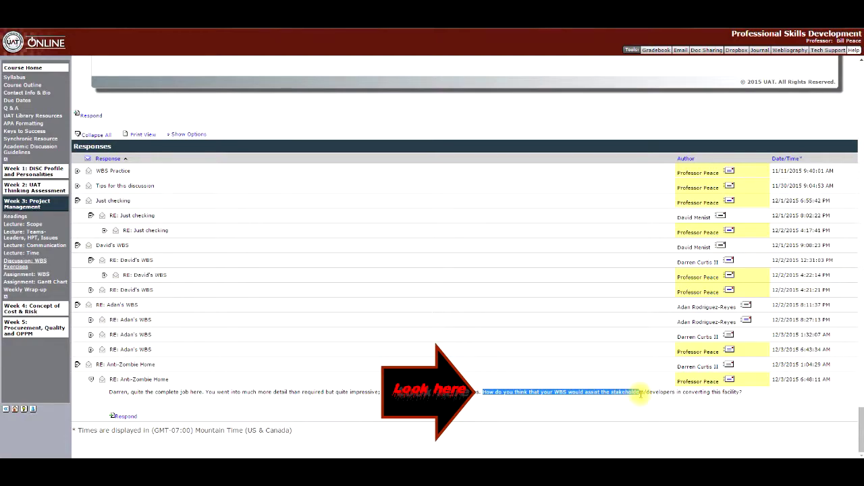
drag(657, 395, 697, 395)
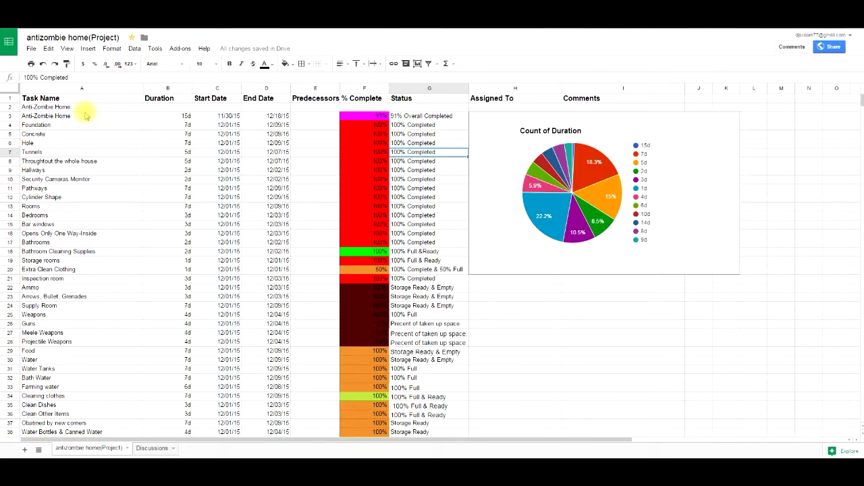
Look through the task list in the antizombie home(Project) spreadsheet, past the Inspection Rooms row, and return to the first row.
scroll(103, 150, down, 5)
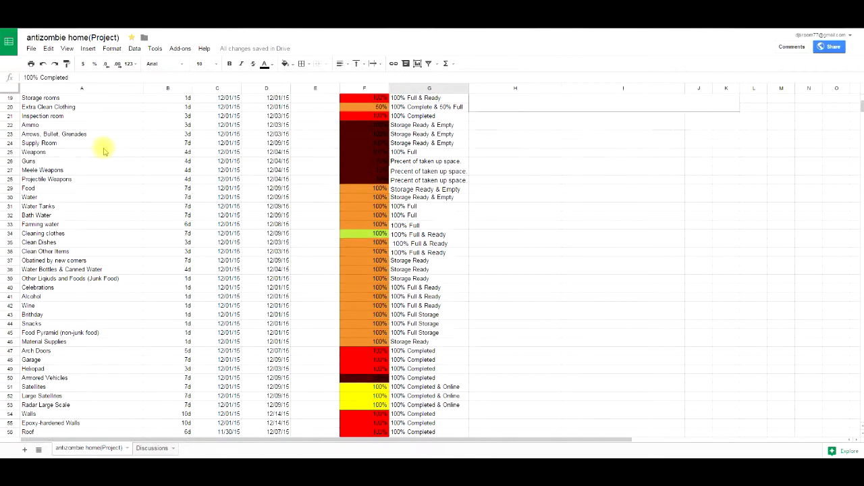
scroll(103, 150, down, 10)
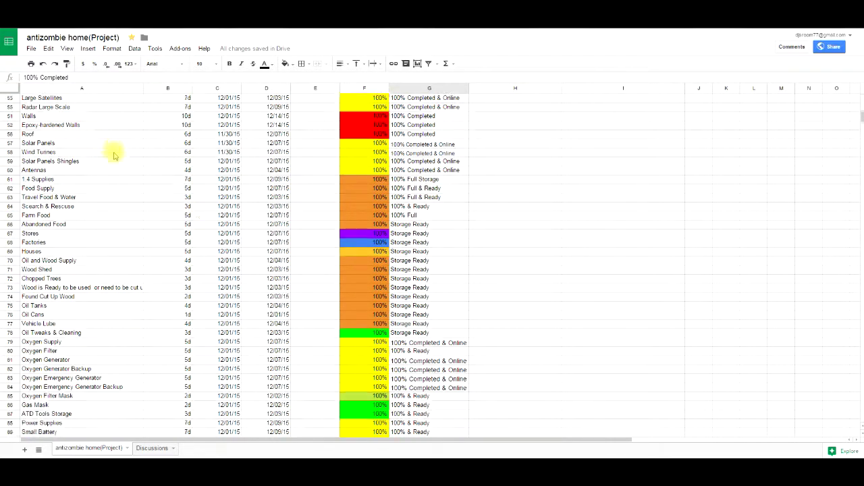
scroll(108, 150, down, 4)
scroll(397, 238, down, 13)
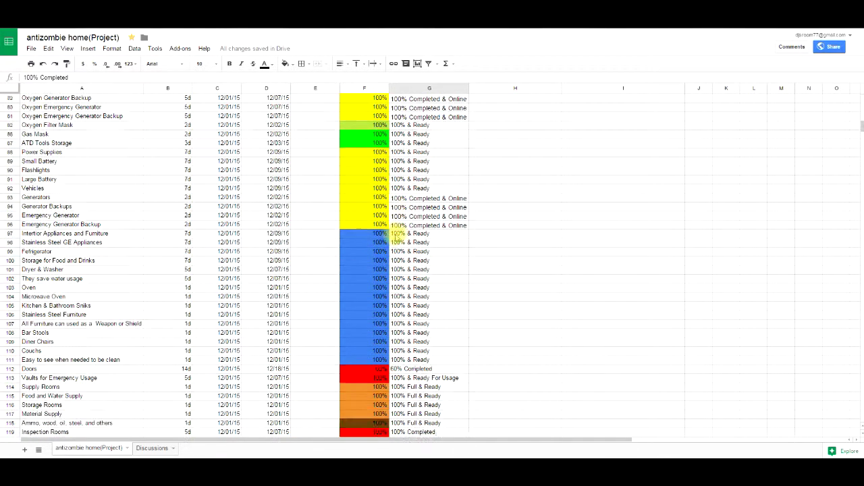
scroll(399, 236, down, 4)
scroll(401, 237, up, 19)
scroll(401, 236, up, 19)
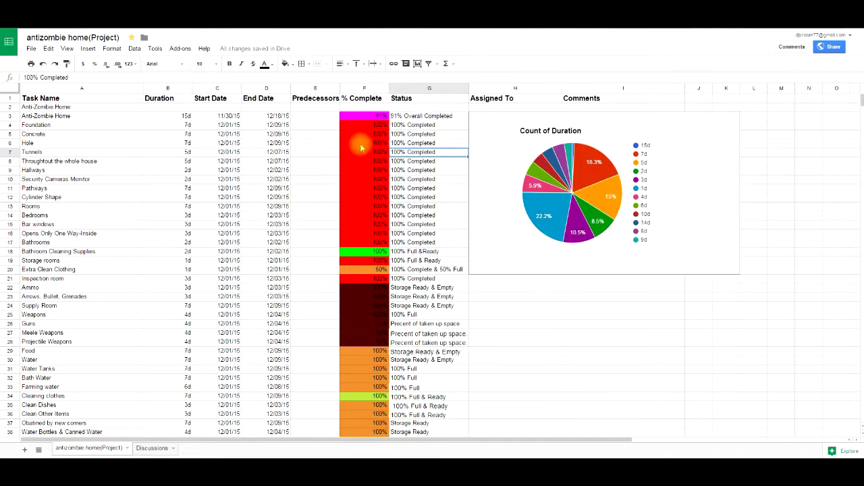
Examine the color-coded % Complete column, the Status entries and the Count of Duration pie chart.
scroll(359, 149, down, 3)
scroll(358, 146, down, 5)
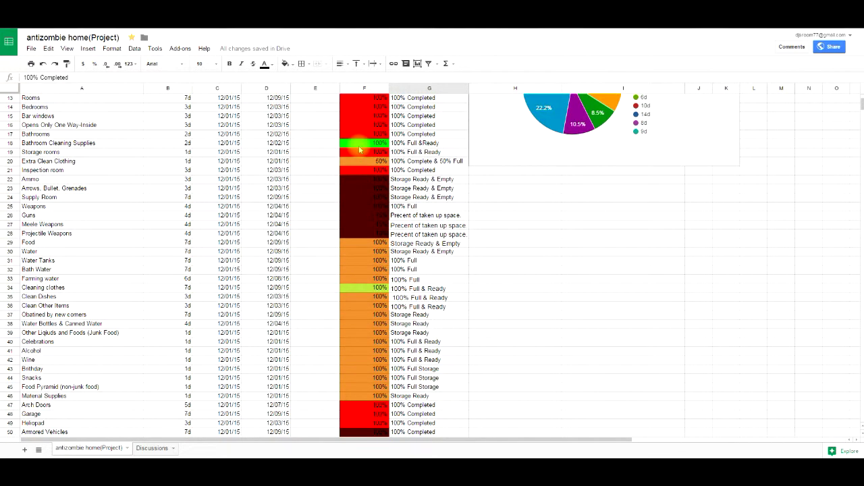
scroll(359, 146, up, 6)
scroll(358, 145, up, 3)
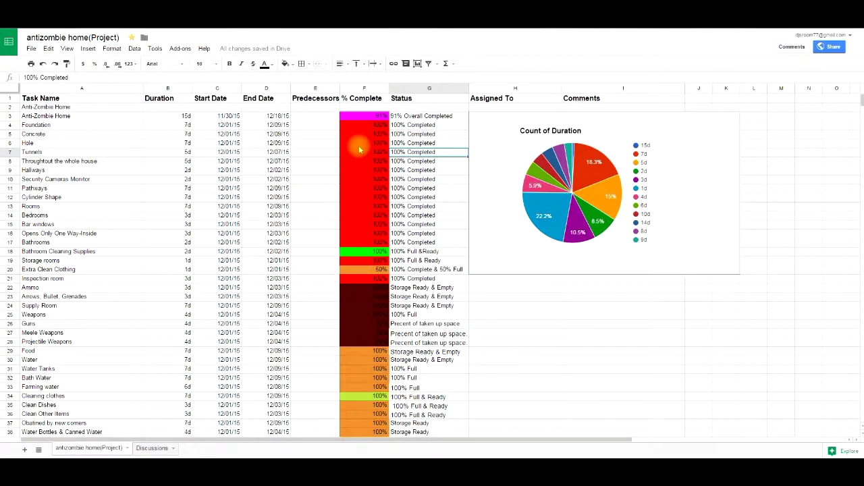
scroll(365, 155, down, 20)
scroll(368, 166, down, 10)
scroll(368, 166, up, 20)
scroll(368, 166, up, 20)
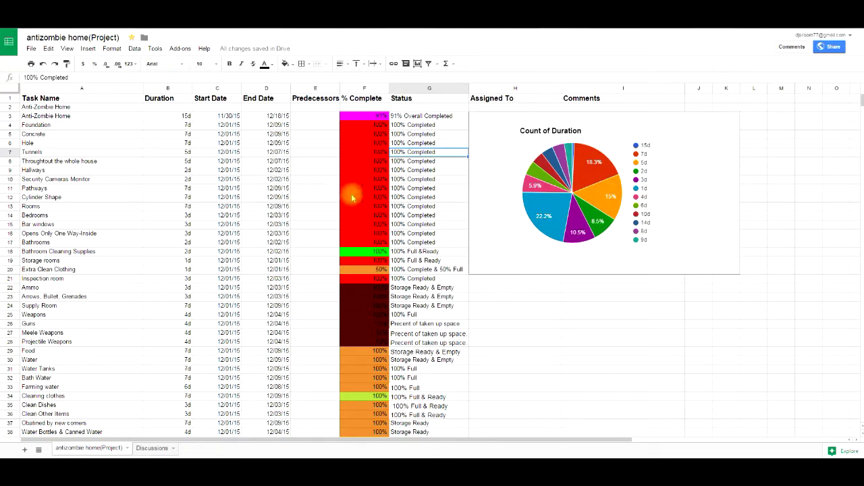
scroll(405, 215, down, 2)
scroll(597, 156, up, 2)
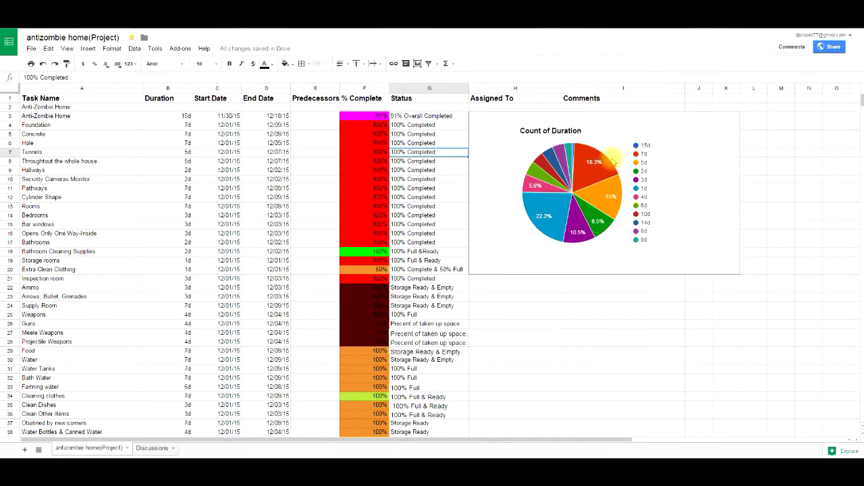
Inspect the % Complete cells for the ammo, weapons, food, Cleaning clothes and Bathroom Cleaning Supplies tasks.
scroll(365, 222, down, 3)
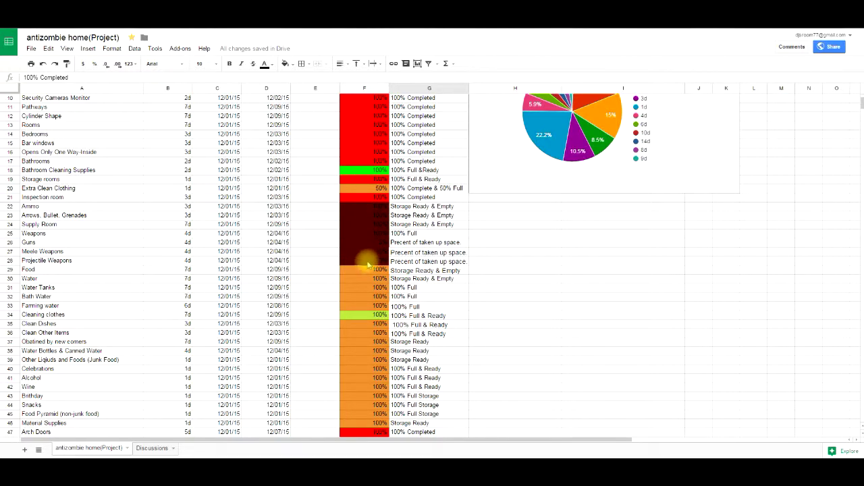
right_click(353, 218)
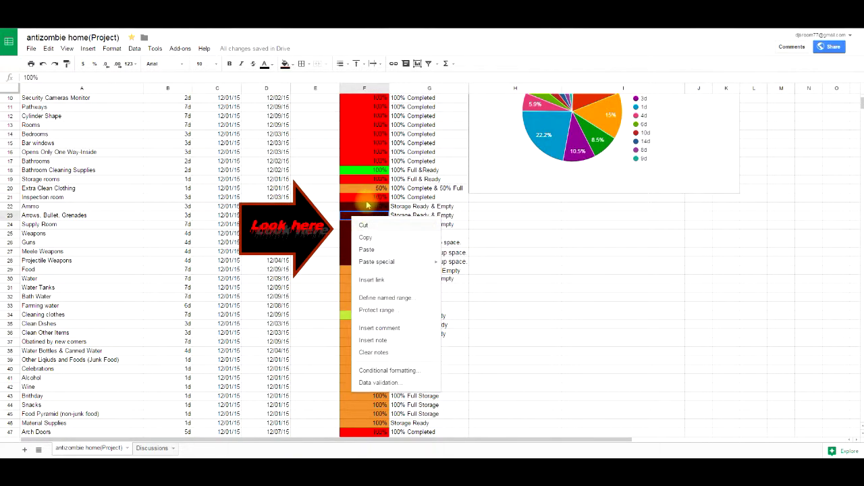
click(357, 206)
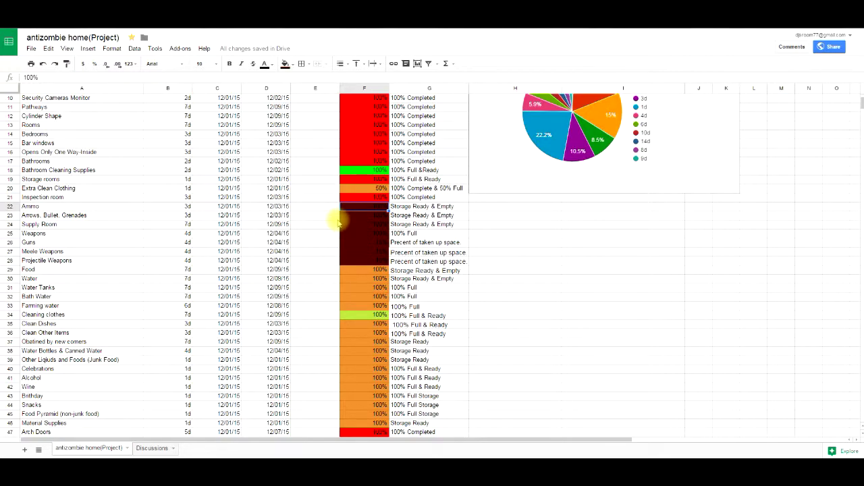
click(68, 251)
click(348, 251)
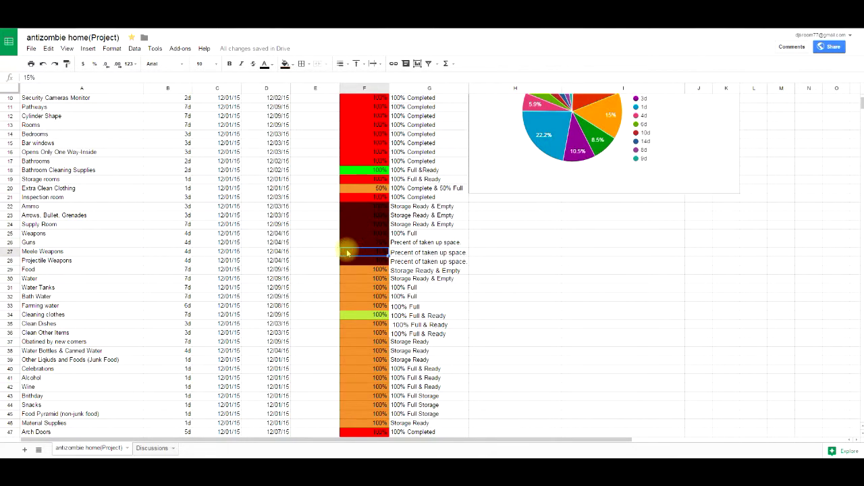
click(81, 261)
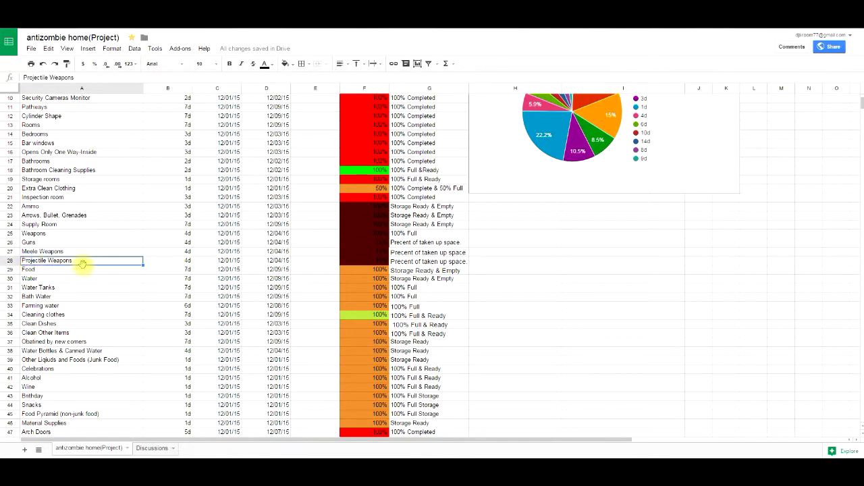
scroll(206, 258, down, 1)
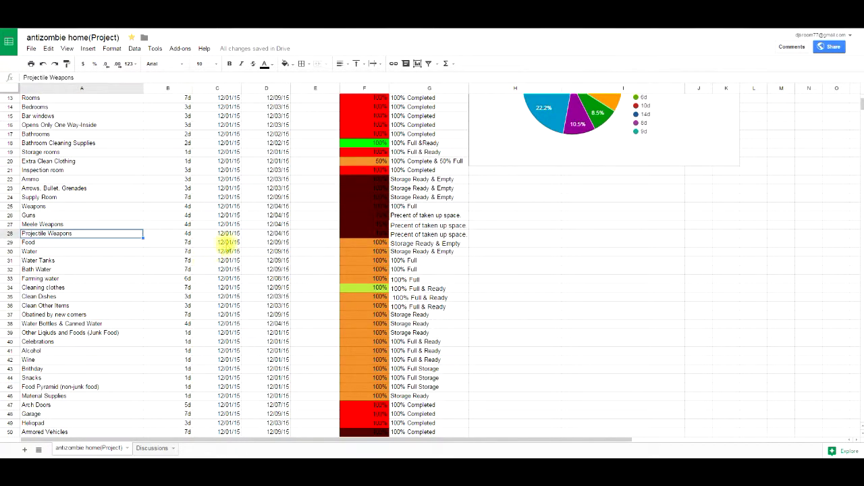
click(368, 244)
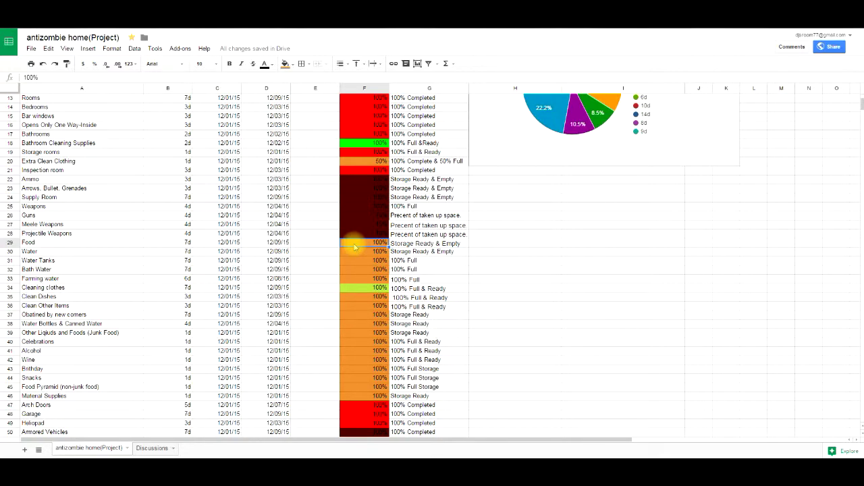
scroll(352, 249, down, 1)
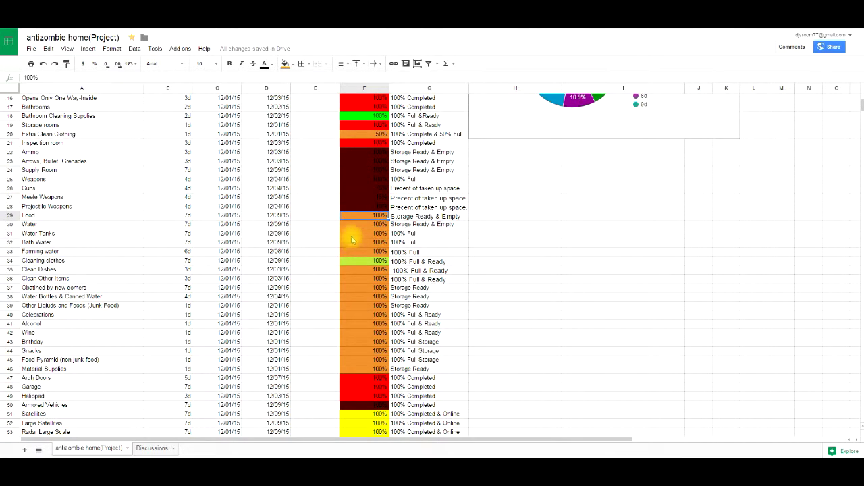
click(360, 260)
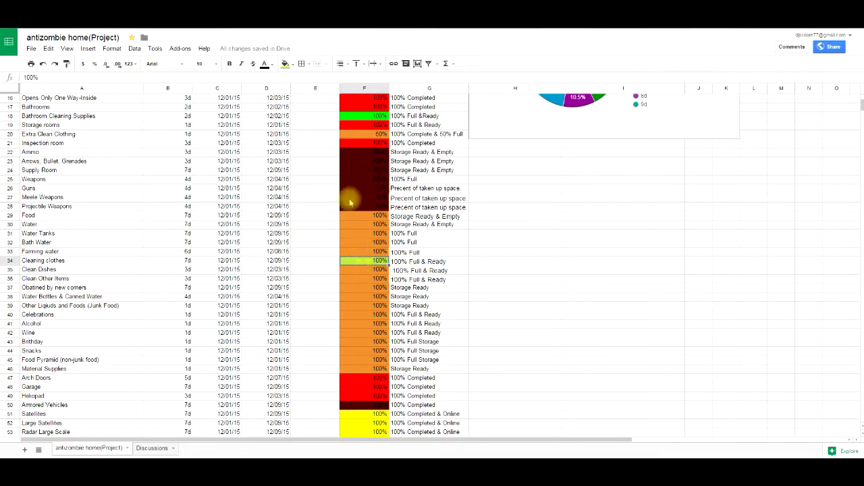
click(352, 116)
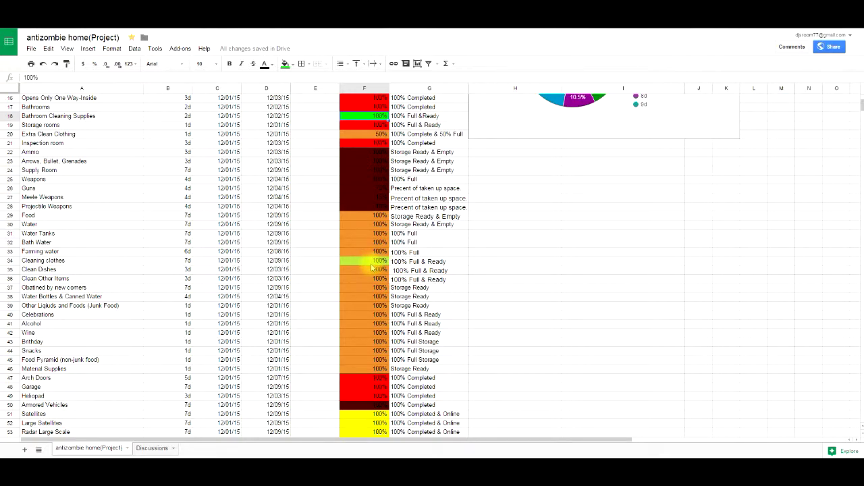
Copy the light green 100% cell of Cleaning clothes onto the % Complete cell of Clean Dishes.
scroll(371, 264, down, 1)
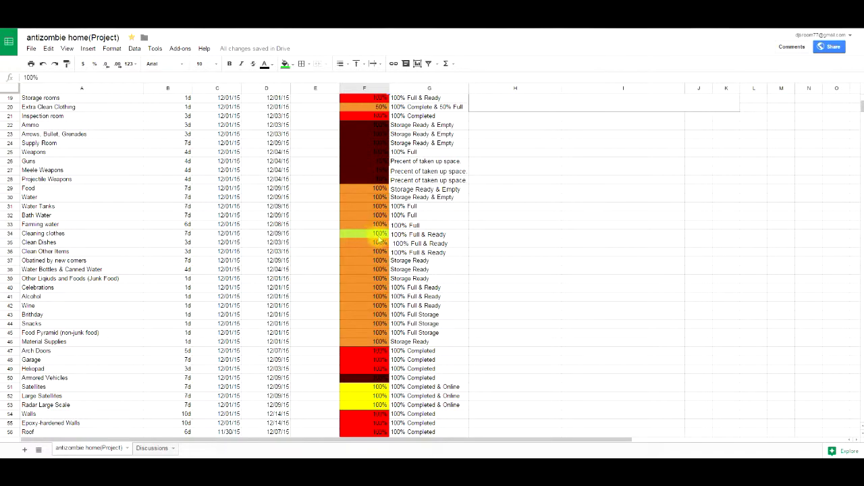
scroll(365, 243, down, 1)
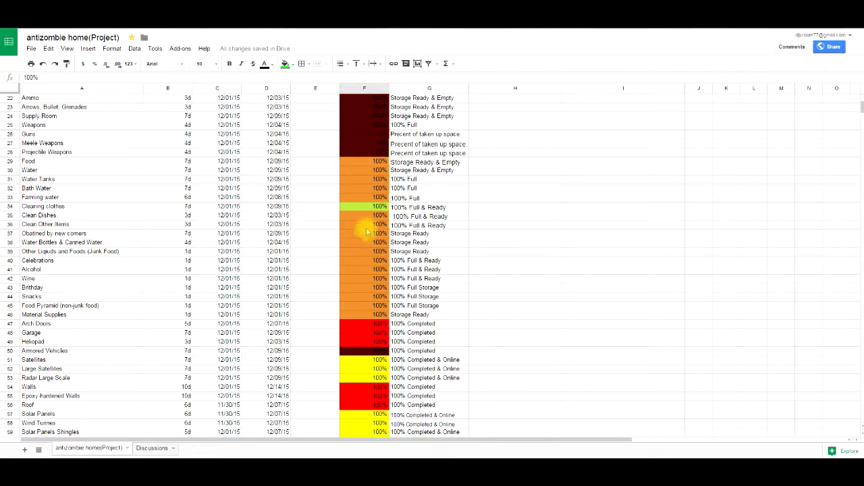
scroll(358, 230, up, 1)
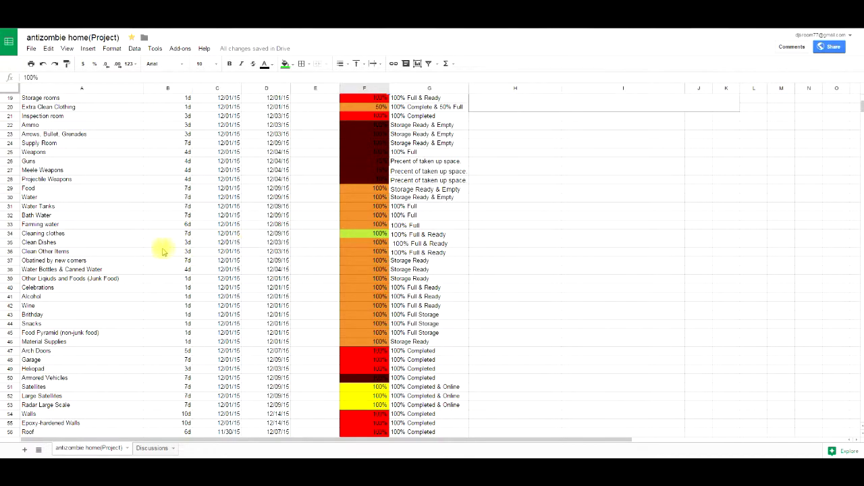
drag(371, 233, 379, 243)
click(351, 242)
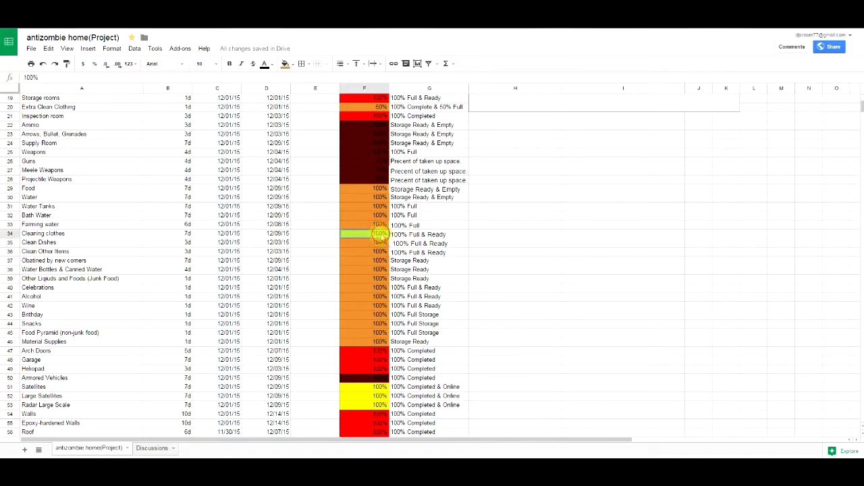
click(384, 234)
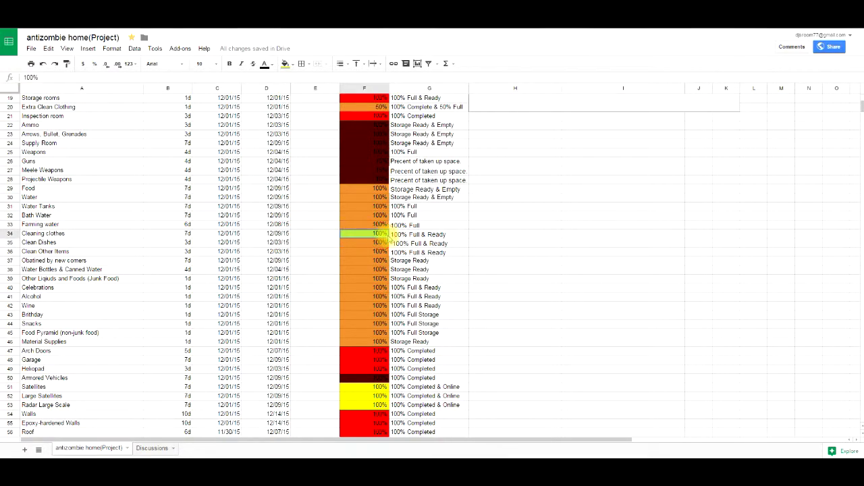
click(378, 241)
key(ctrl+v)
click(358, 251)
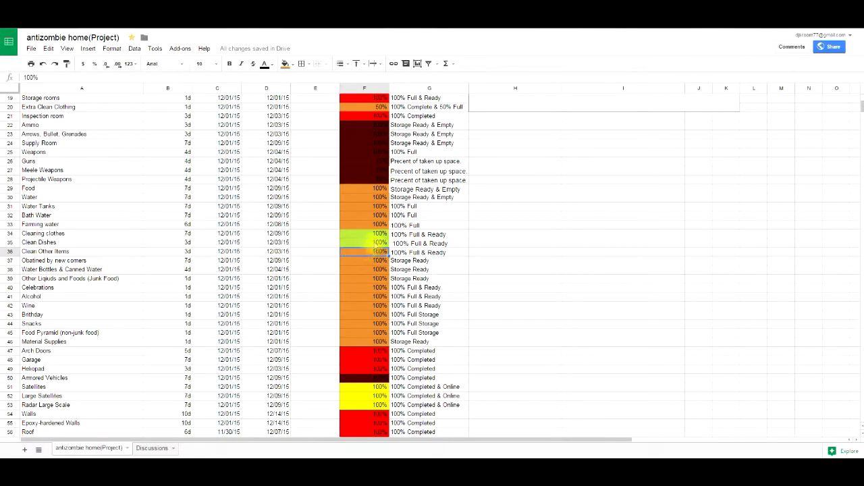
click(368, 242)
click(368, 234)
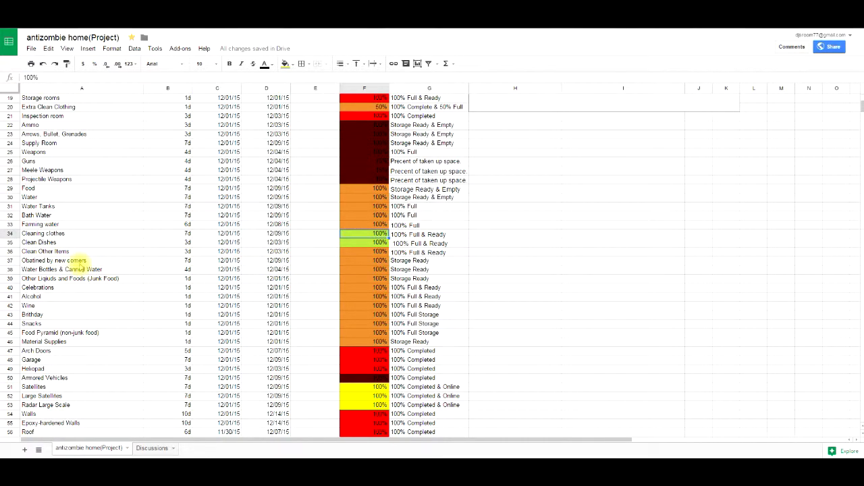
Review the task names for supplies obtained by newcomers, from bottled water and junk food to Celebrations, Alcohol and Wine.
click(80, 261)
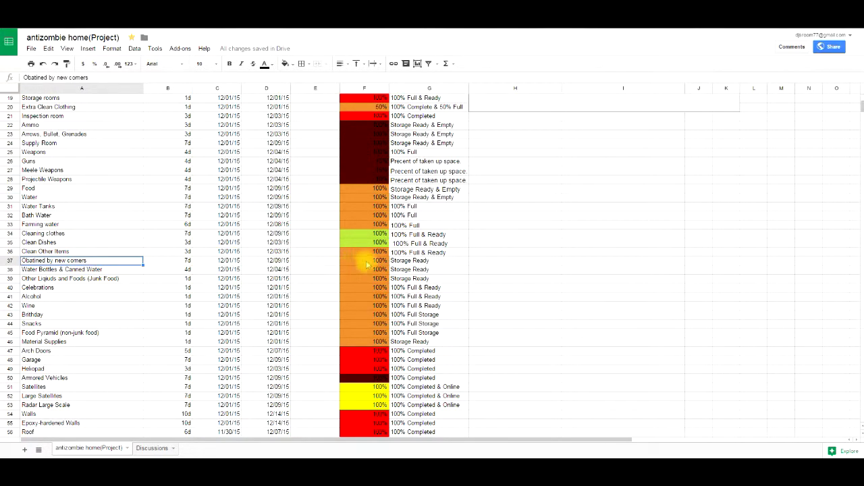
scroll(351, 266, down, 2)
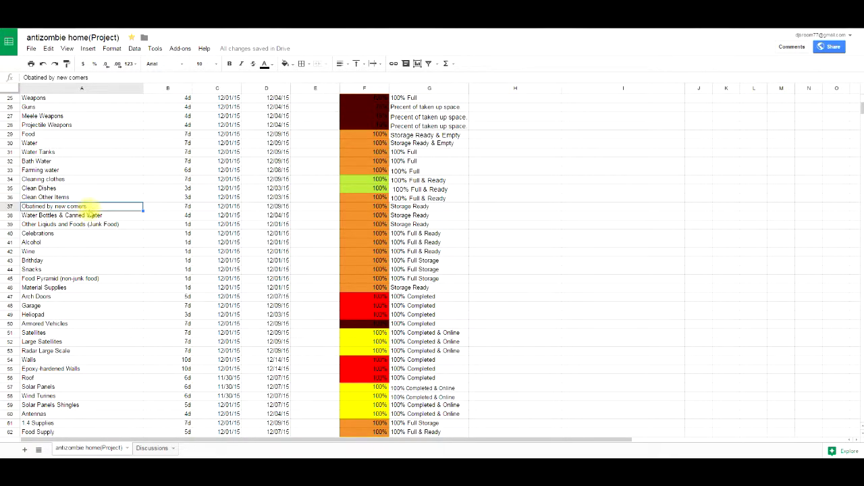
click(40, 216)
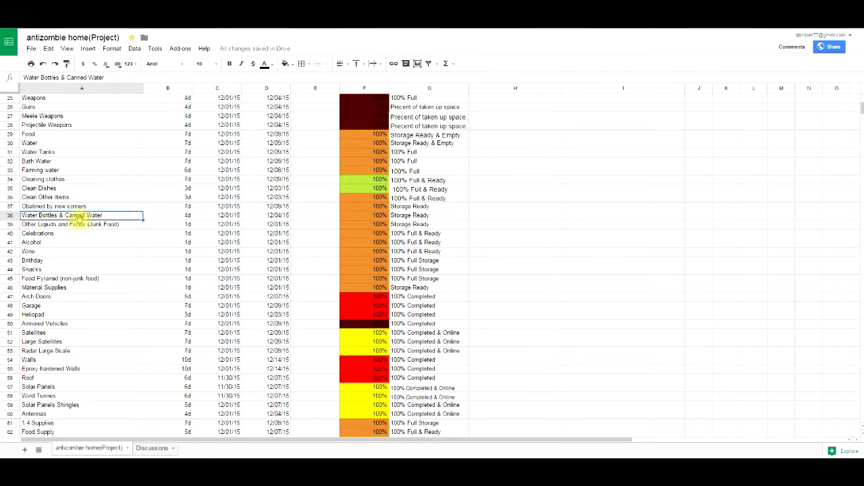
scroll(51, 223, down, 1)
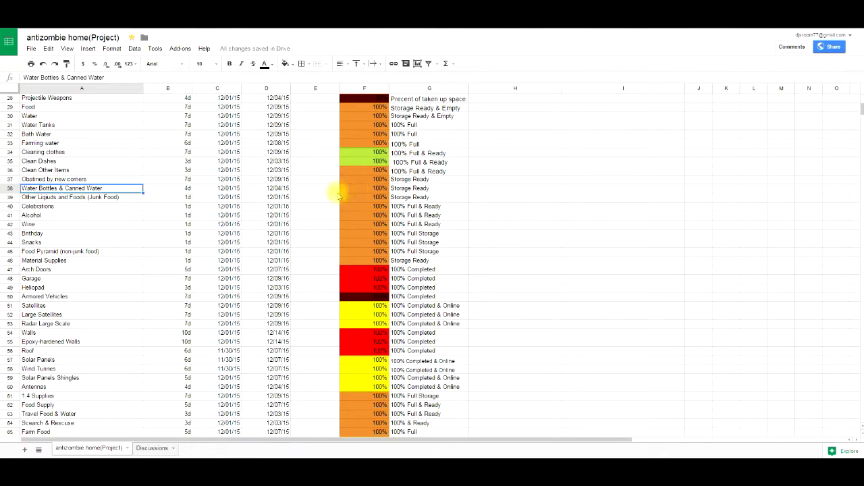
click(70, 198)
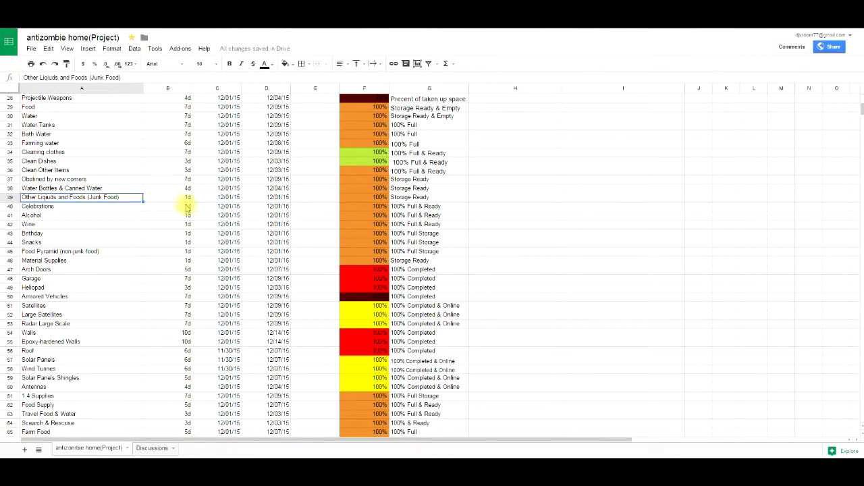
scroll(179, 224, down, 1)
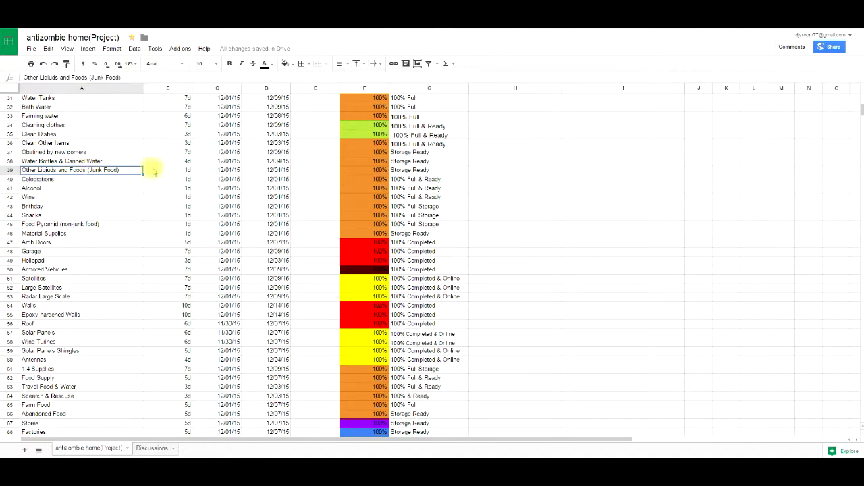
click(41, 181)
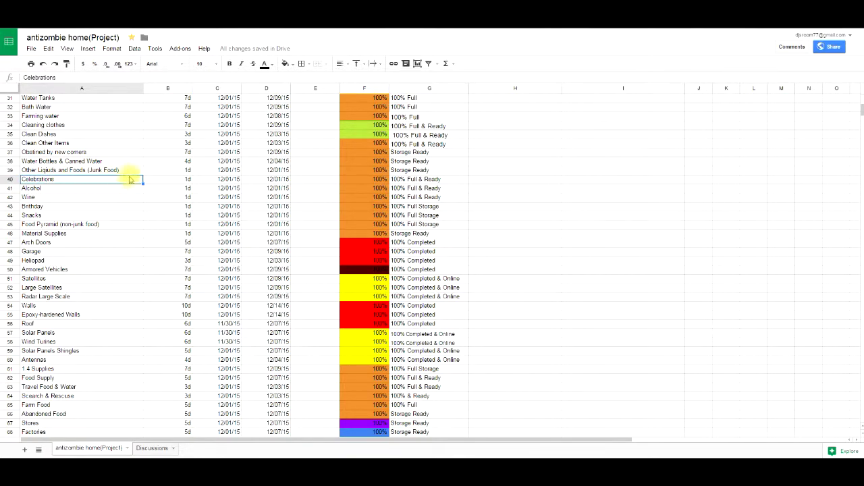
click(30, 189)
click(30, 197)
click(34, 189)
click(37, 180)
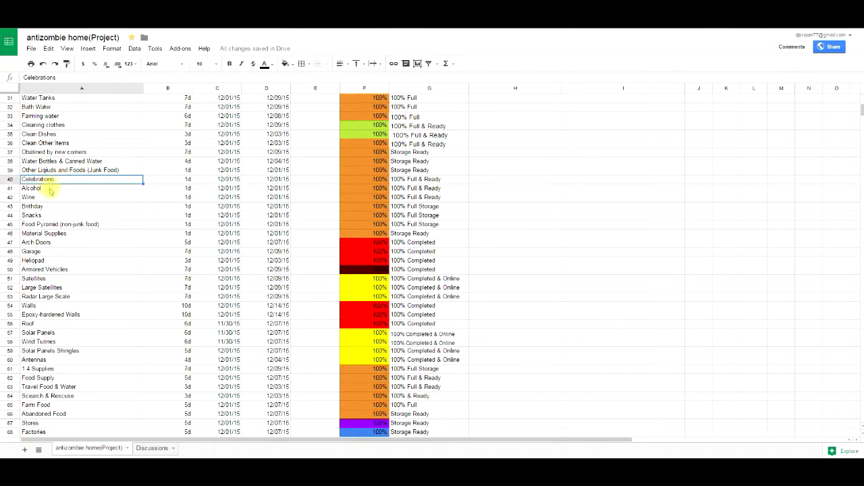
Review the task names from Birthday, Snacks and Food Pyramid (non-junk food) down to the Solar Panels and Wind Turbines rows.
scroll(42, 201, down, 2)
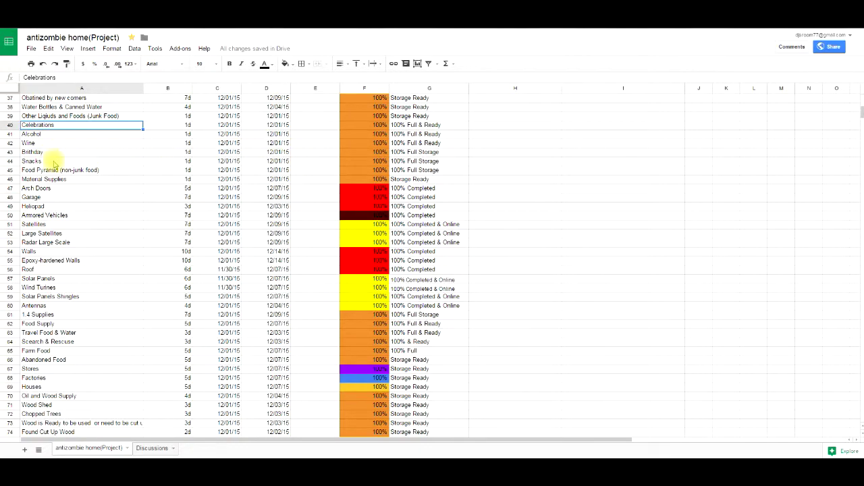
click(35, 153)
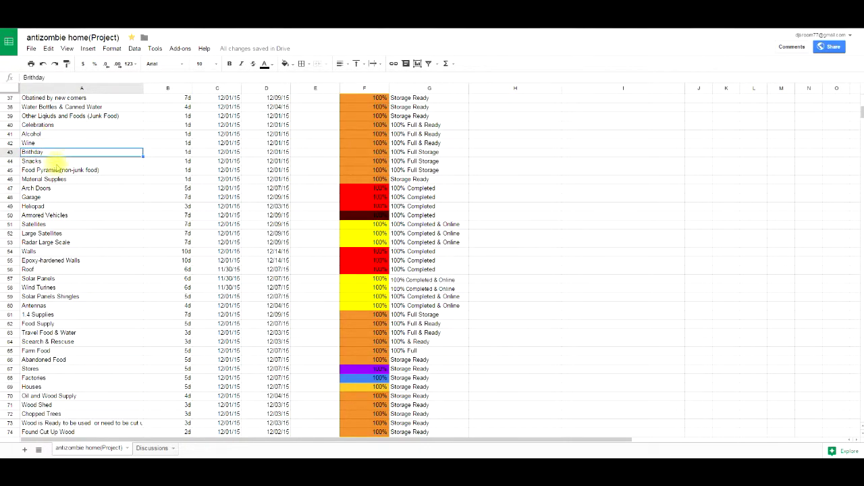
click(63, 162)
click(64, 170)
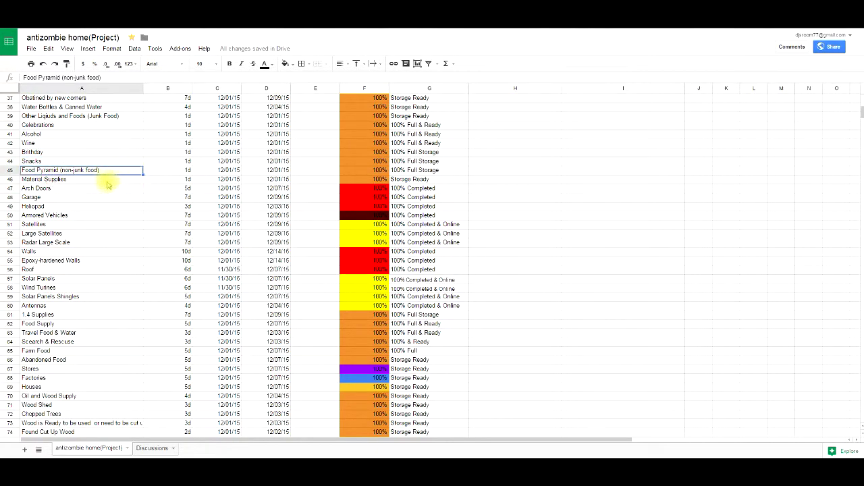
scroll(101, 172, down, 3)
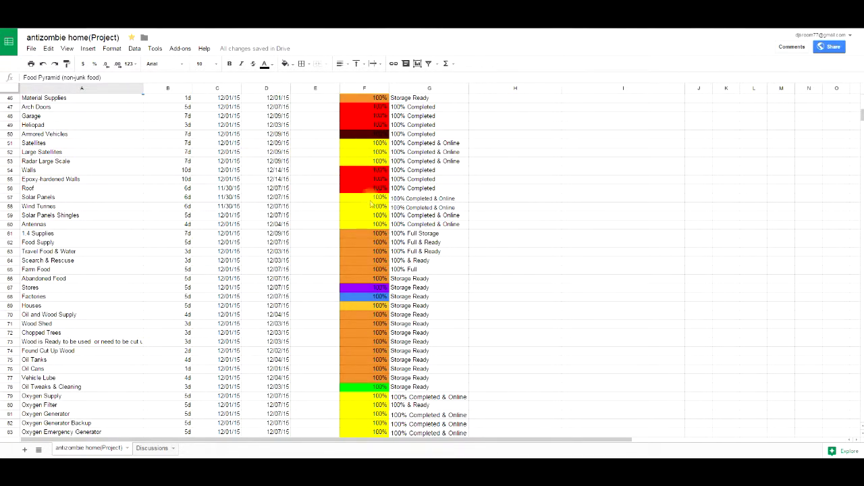
click(34, 196)
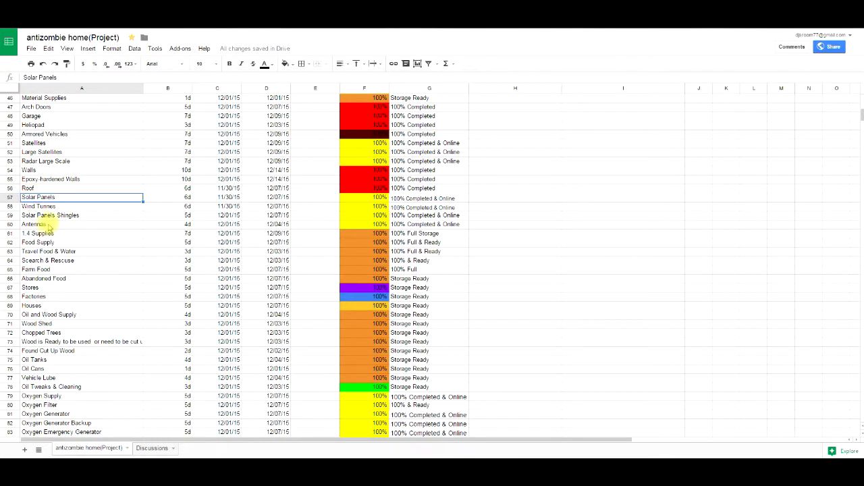
click(38, 204)
scroll(277, 213, down, 1)
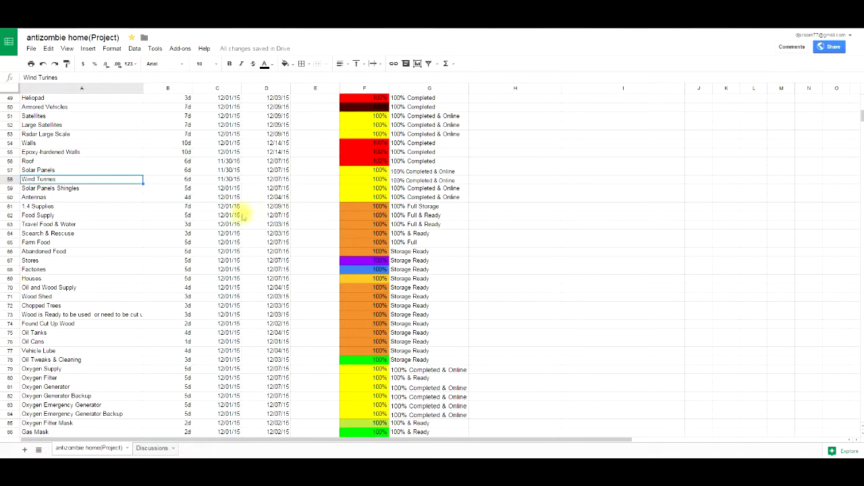
scroll(228, 216, down, 1)
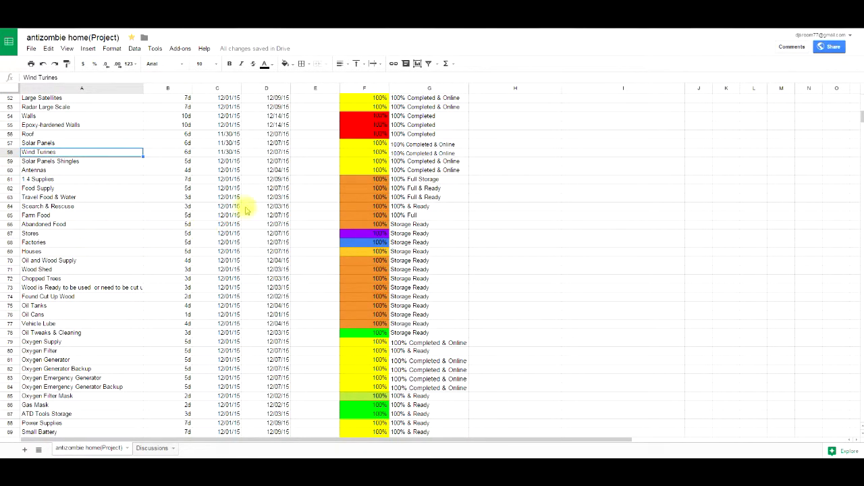
Inspect the differently colored % Complete cells of the Abandoned Food, Stores, Factories and Houses tasks.
click(313, 235)
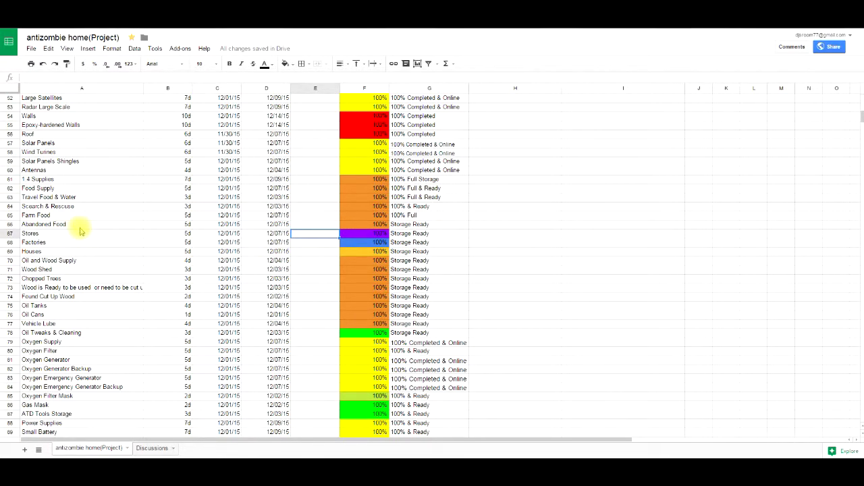
click(350, 224)
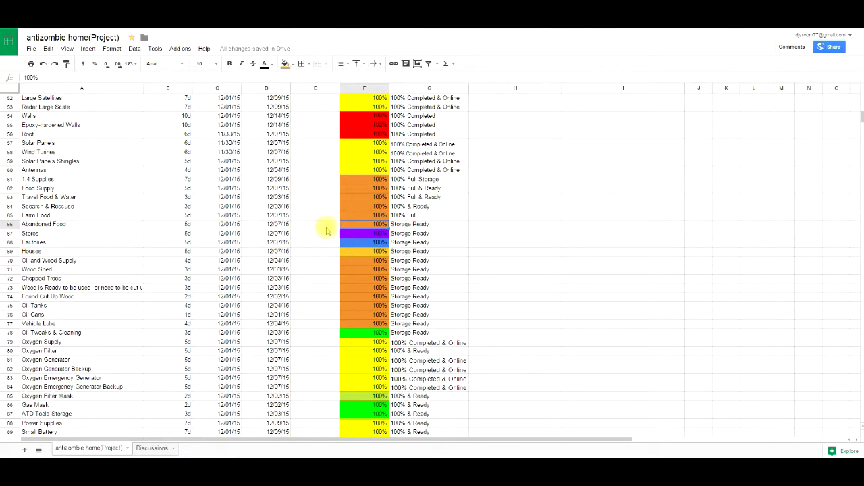
click(315, 234)
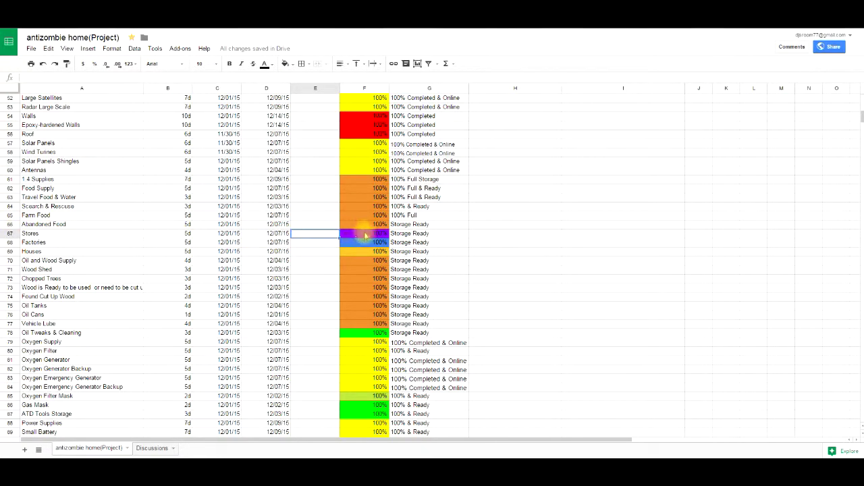
click(38, 242)
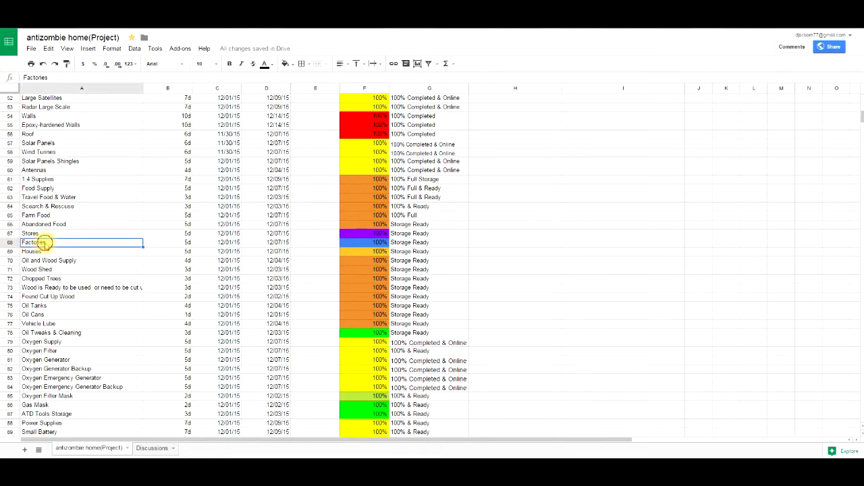
click(346, 243)
click(363, 255)
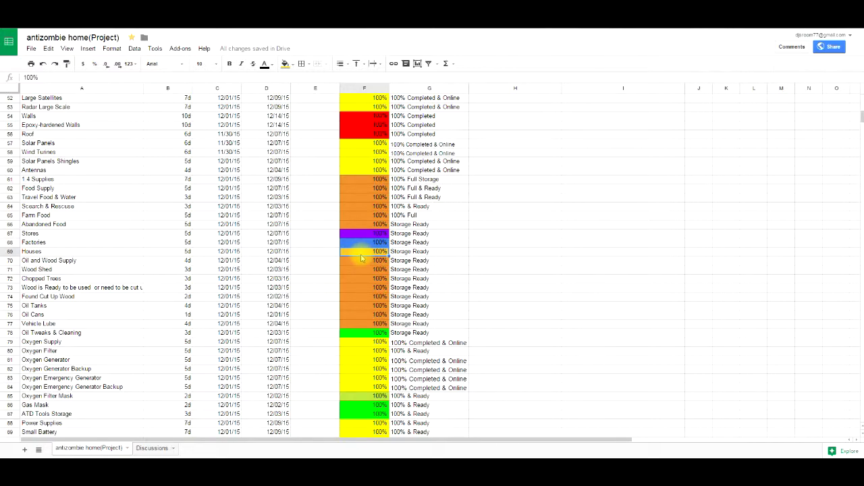
scroll(362, 257, down, 2)
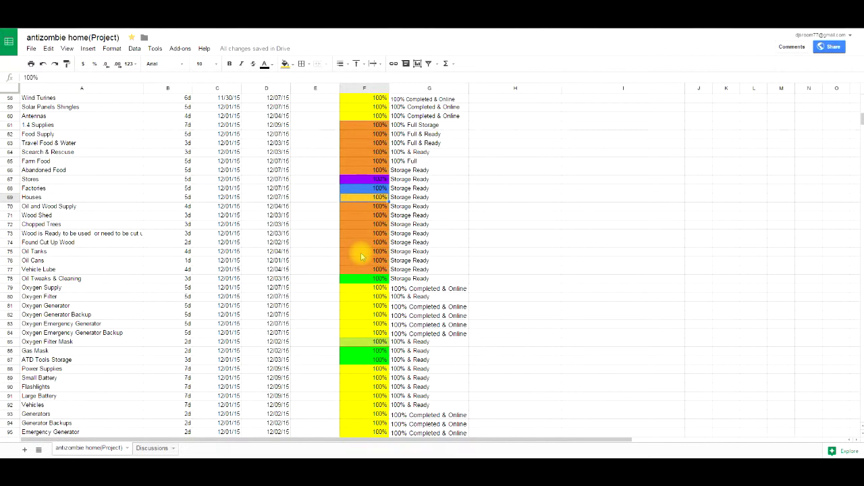
right_click(338, 206)
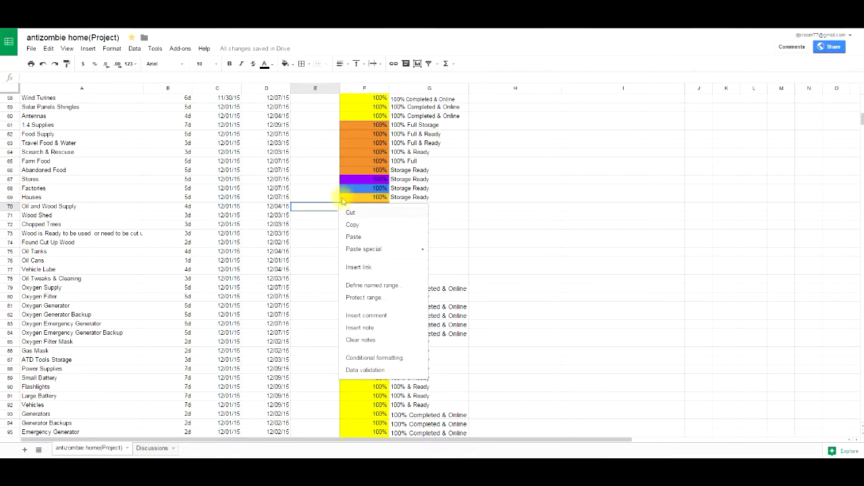
key(Escape)
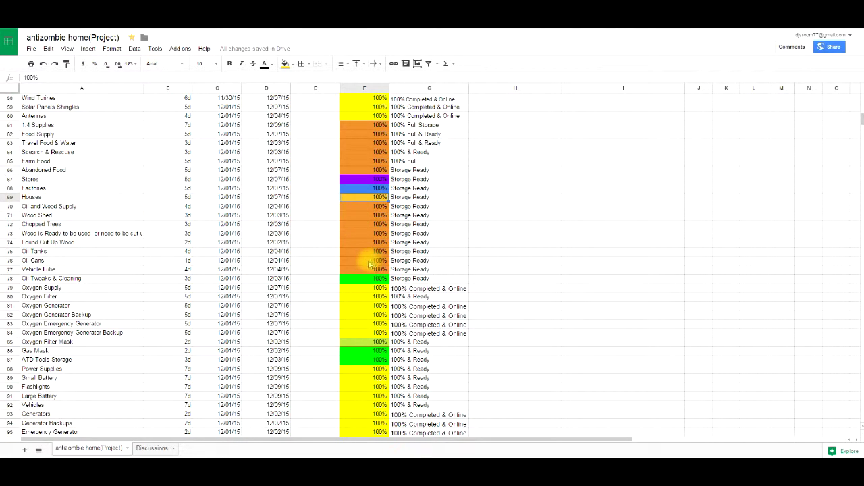
Examine the green % Complete cells of Oil Tweaks & Cleaning, Oxygen Filter Mask and Gas Mask.
scroll(369, 283, down, 1)
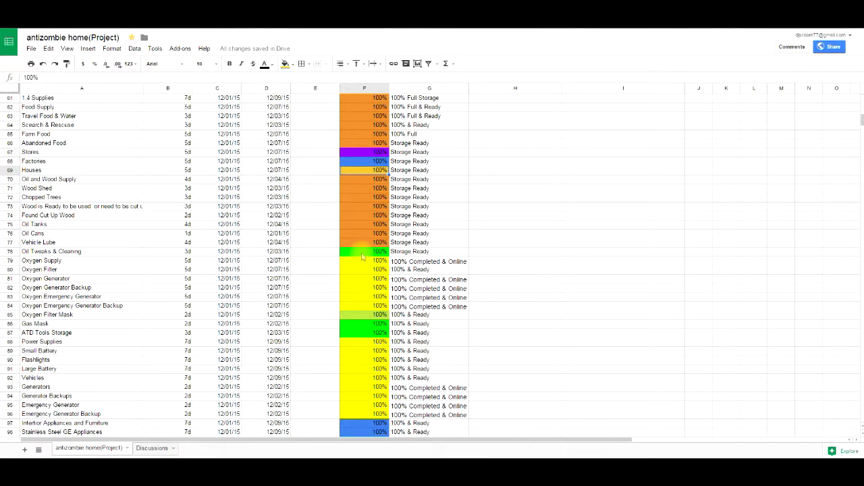
click(362, 257)
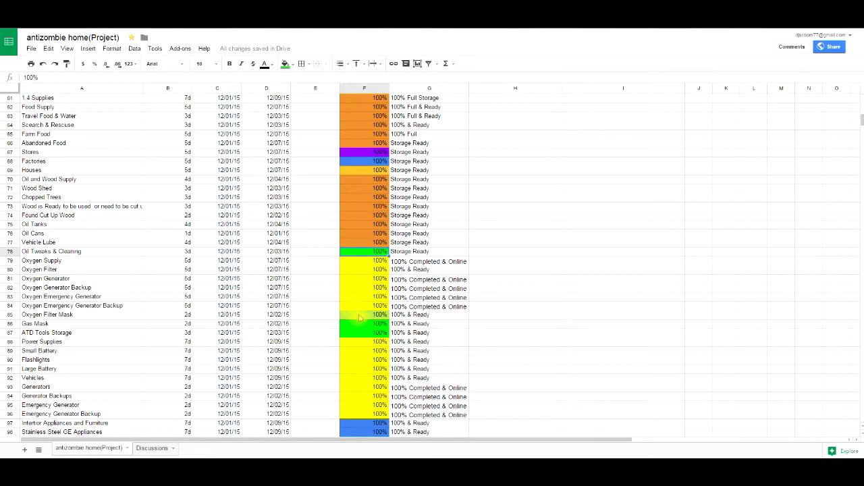
scroll(355, 304, down, 1)
click(349, 291)
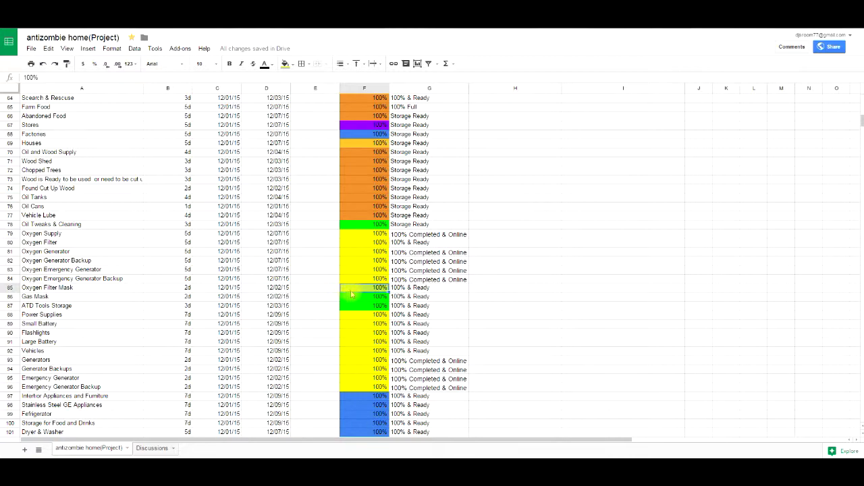
scroll(358, 290, down, 1)
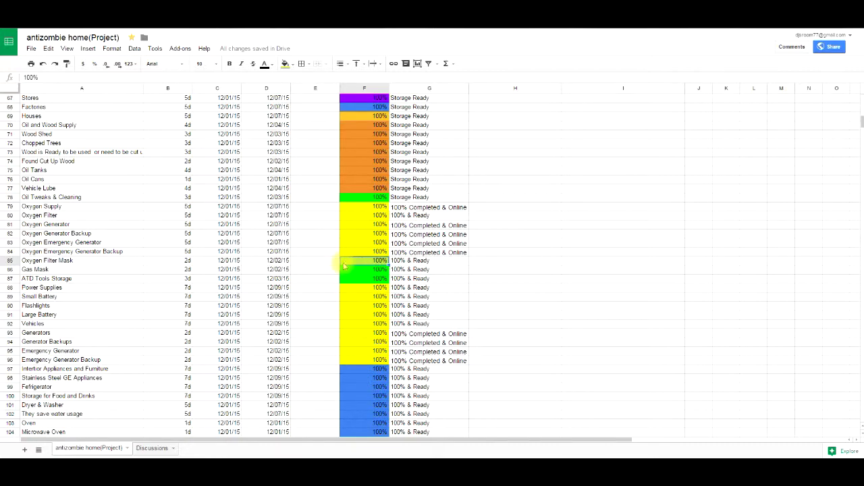
click(347, 272)
Try to copy the light green 100% cell of Oxygen Filter Mask onto the Gas Mask and ATD Tools Storage cells.
click(352, 263)
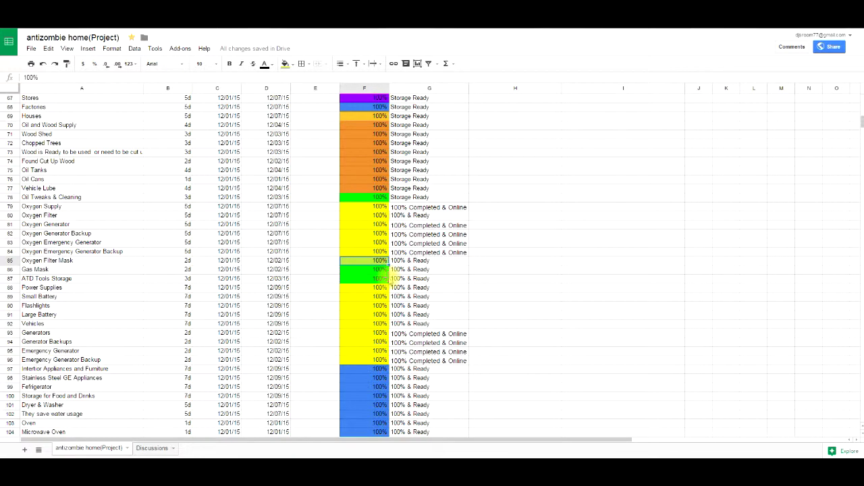
drag(380, 278, 365, 270)
key(Down)
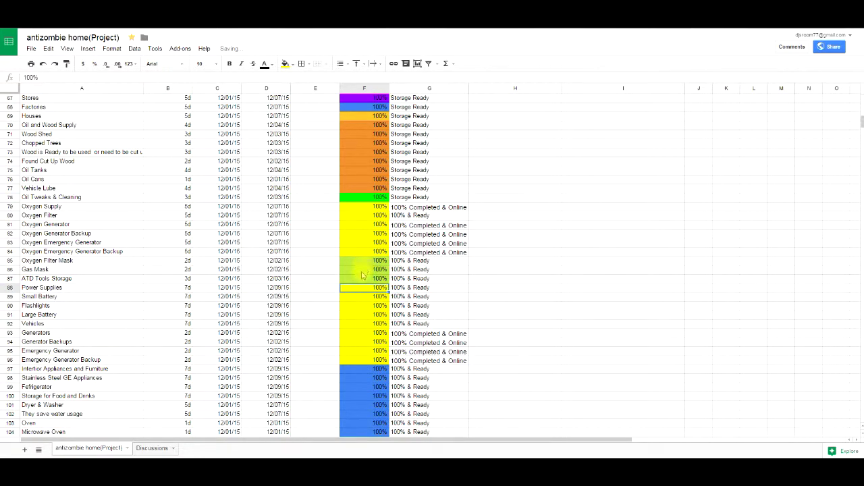
click(349, 276)
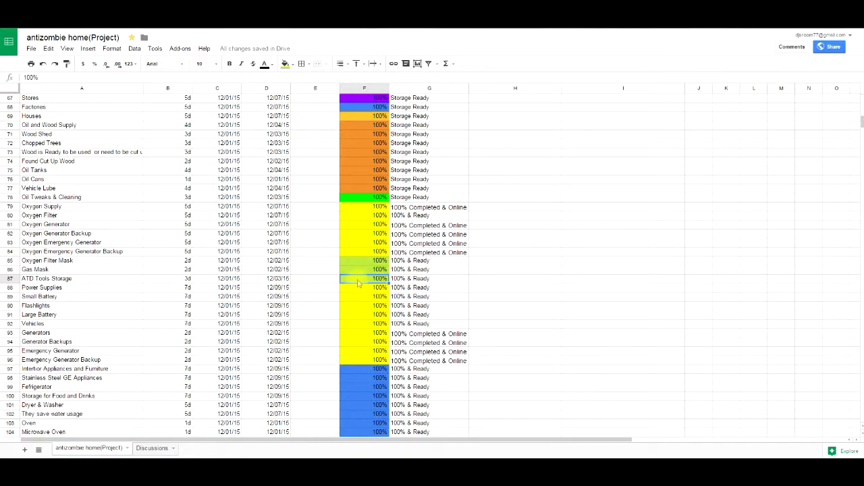
Copy the light green 100% cell of Oxygen Filter Mask onto the % Complete cell of Gas Mask only.
click(390, 269)
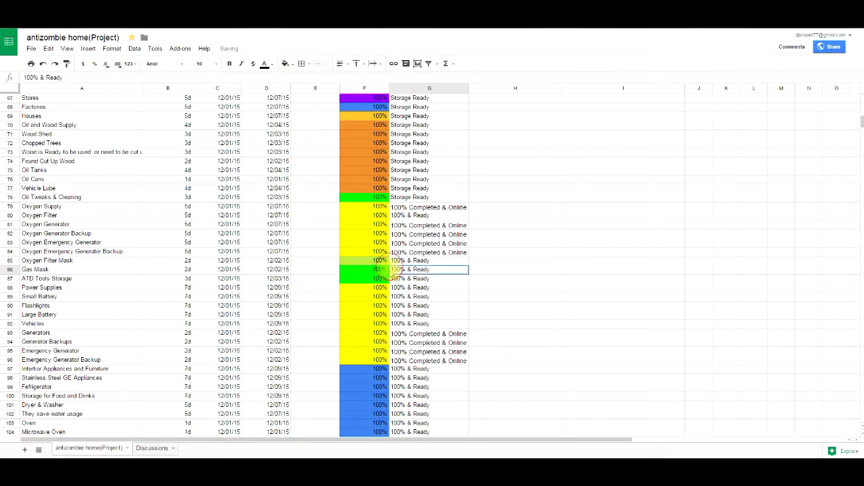
drag(385, 268, 382, 261)
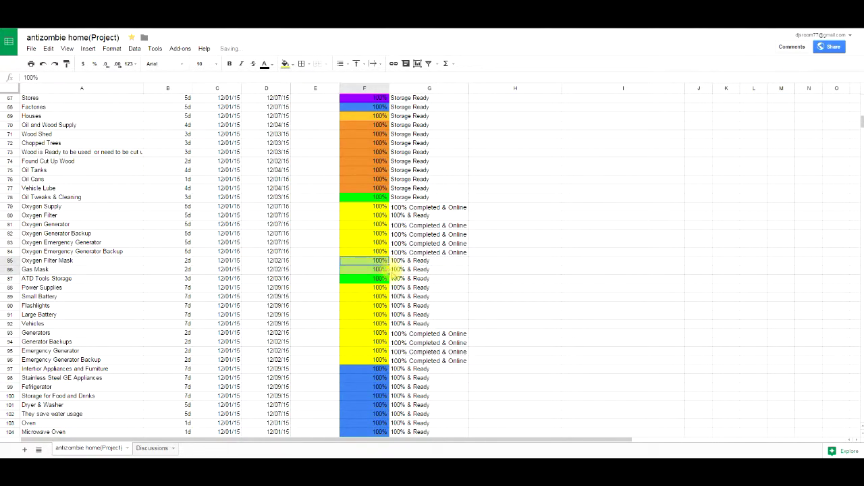
click(378, 268)
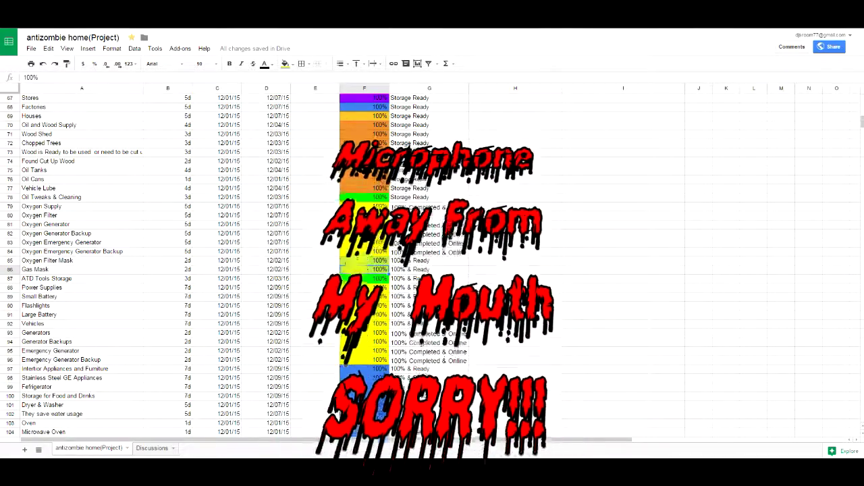
Examine the blue % Complete cells of the interior appliances and furniture tasks, starting at the Stainless Steel GE Appliances row.
scroll(352, 277, down, 5)
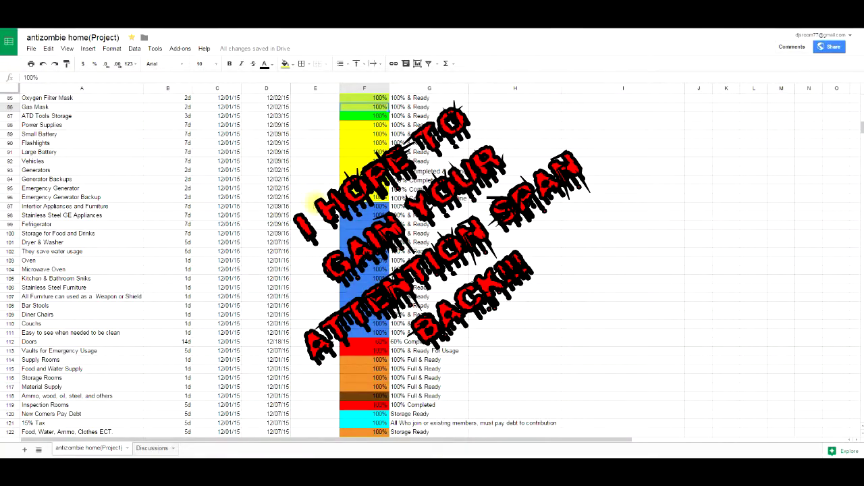
click(308, 206)
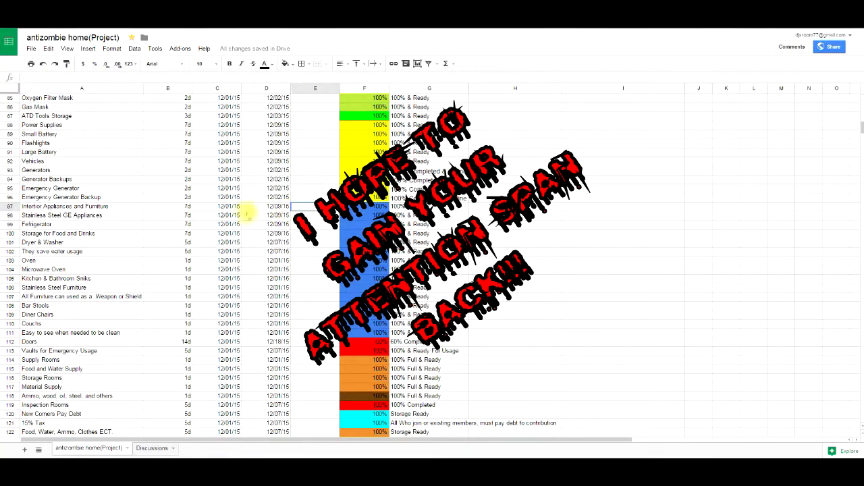
click(103, 207)
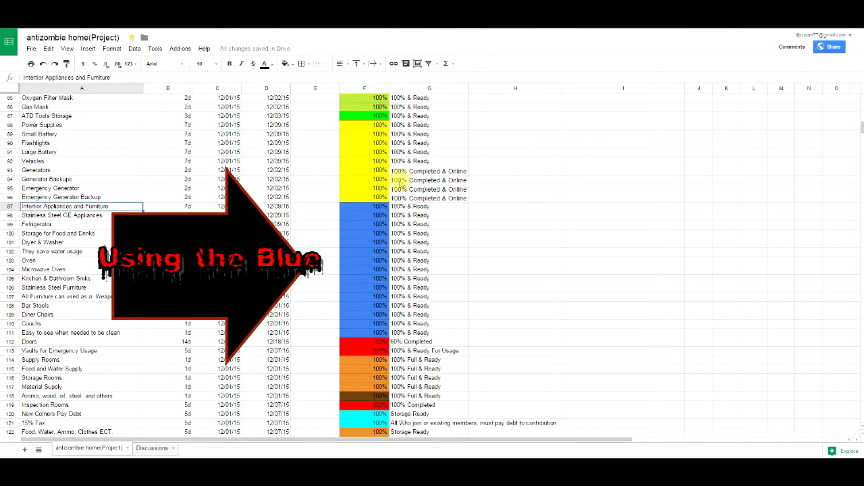
click(355, 214)
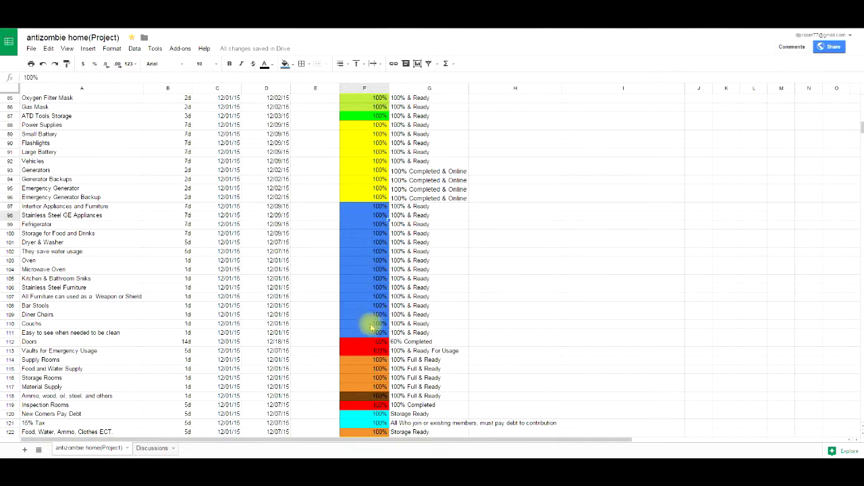
scroll(367, 280, down, 2)
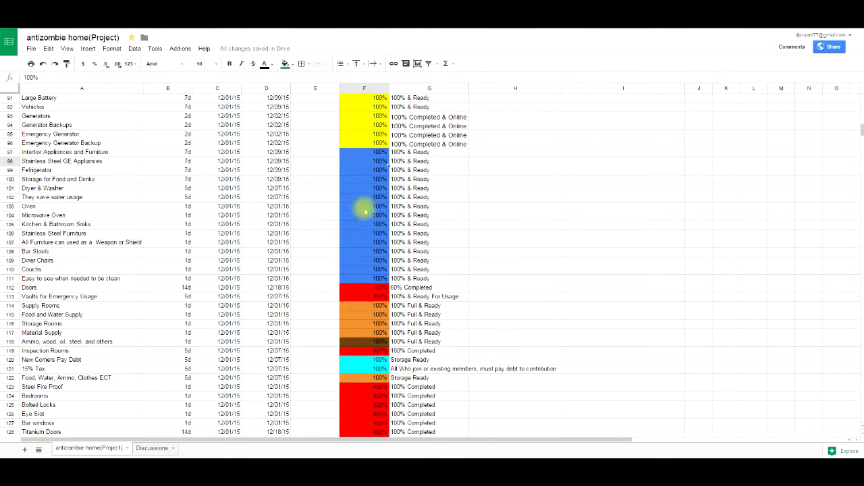
scroll(358, 210, down, 2)
scroll(363, 177, up, 1)
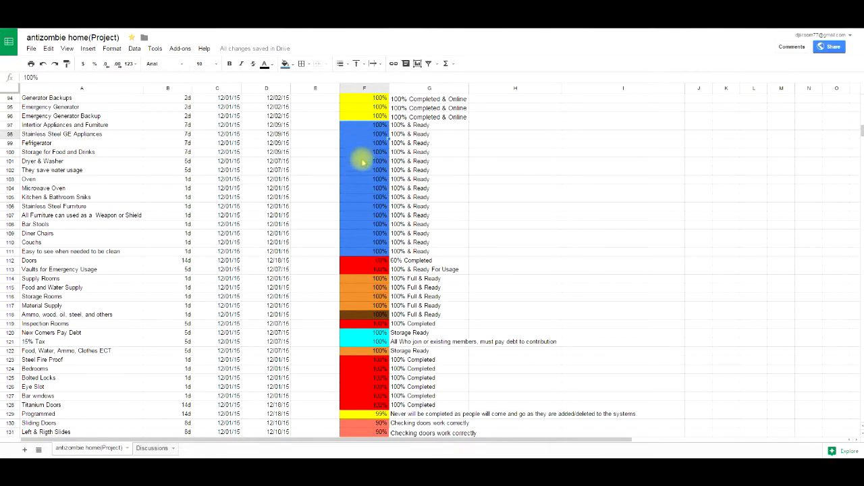
Review the doors, supply rooms, debt and scan tasks with their Status notes through the last row, and return to the sheet's start.
scroll(358, 289, down, 4)
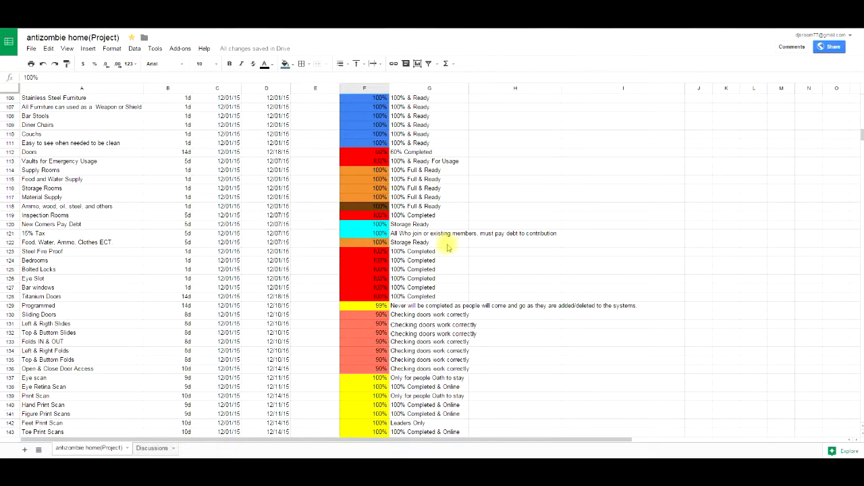
scroll(466, 235, down, 2)
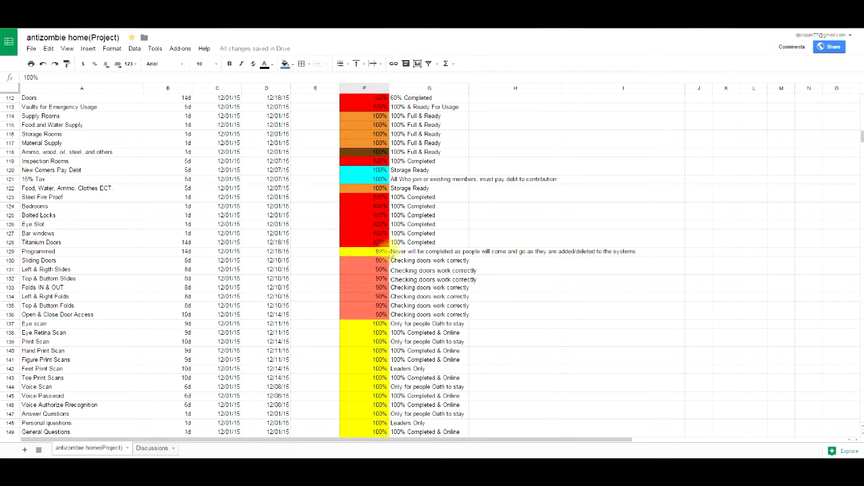
scroll(382, 242, down, 1)
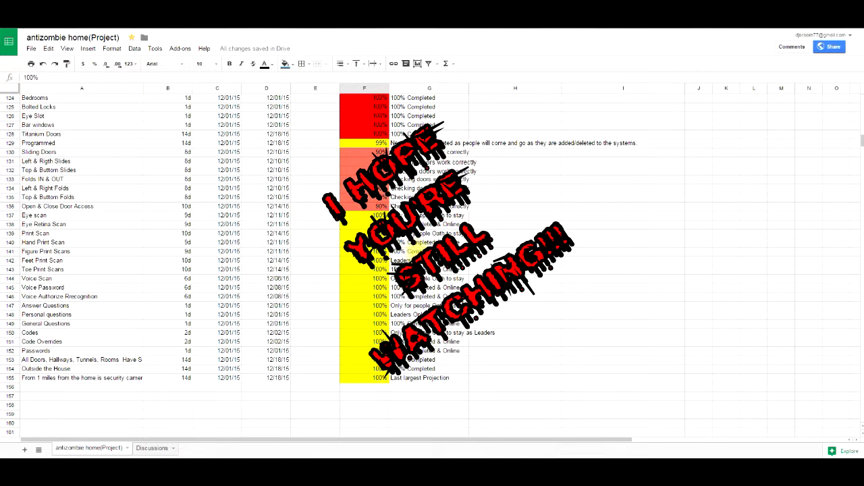
scroll(588, 253, up, 15)
scroll(588, 257, up, 3)
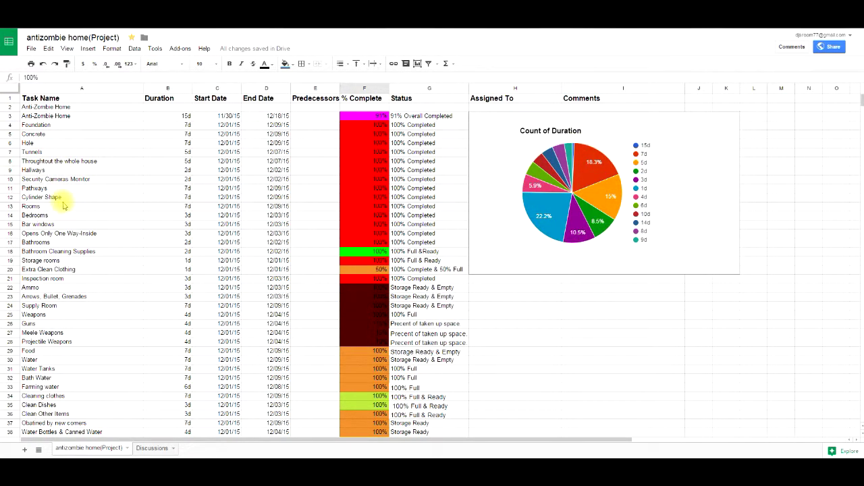
Review the durations and completion colors of the early house tasks around Storage rooms, from Foundation through Inspection room.
click(68, 262)
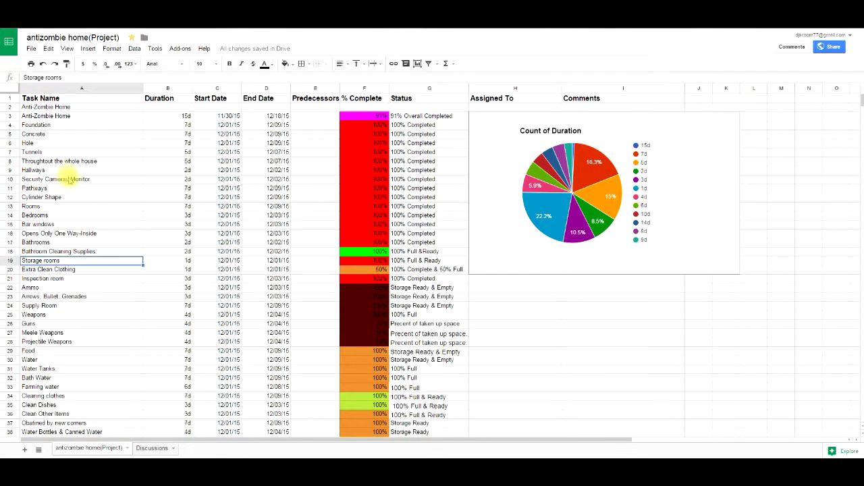
scroll(71, 186, down, 1)
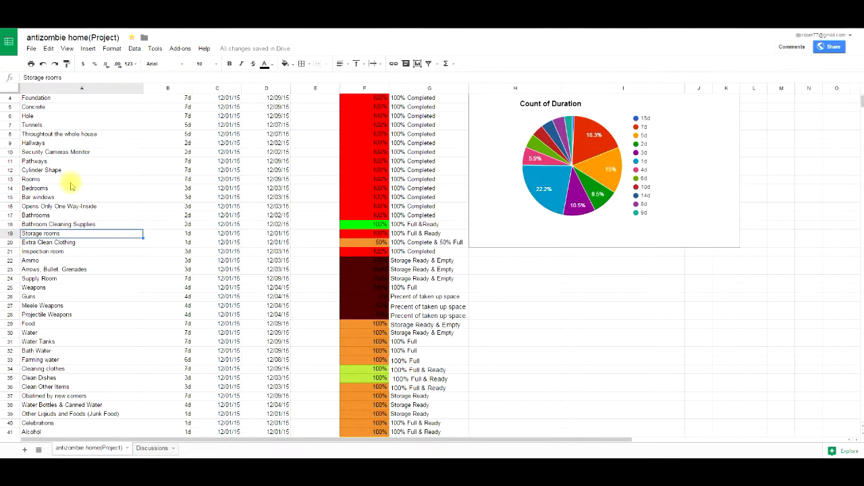
scroll(70, 230, down, 1)
scroll(67, 240, up, 3)
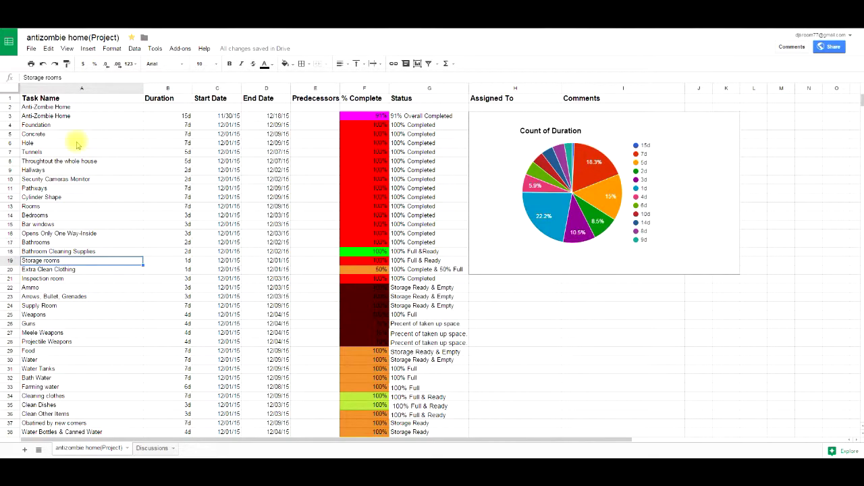
Examine the Epoxy-hardened Walls row and its neighbouring food, satellite, roof and power tasks, and return to the Count of Duration chart.
scroll(78, 189, down, 5)
scroll(80, 190, down, 3)
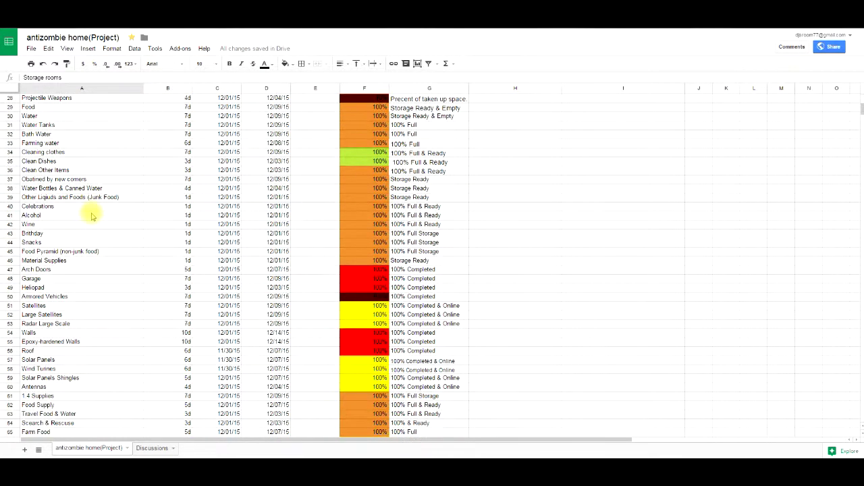
click(34, 315)
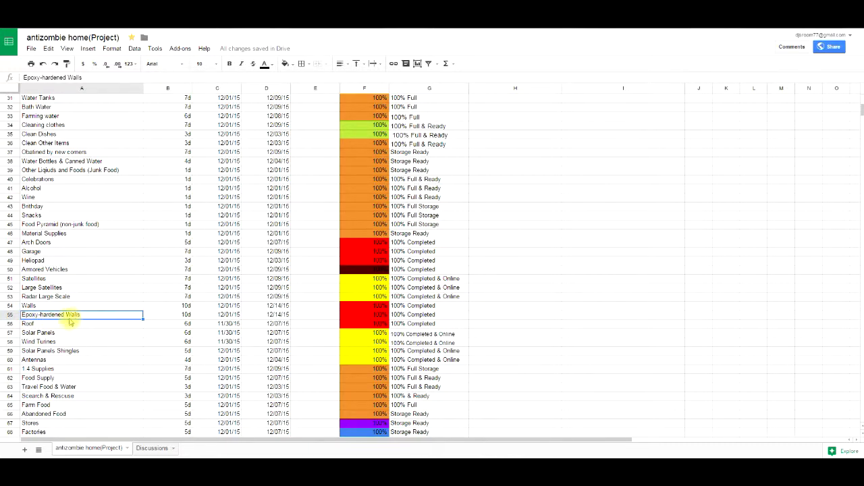
scroll(132, 291, up, 10)
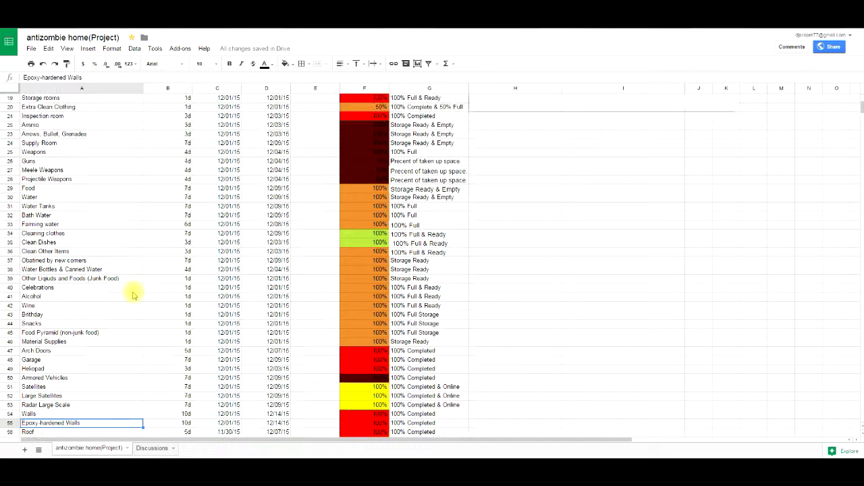
scroll(137, 297, down, 11)
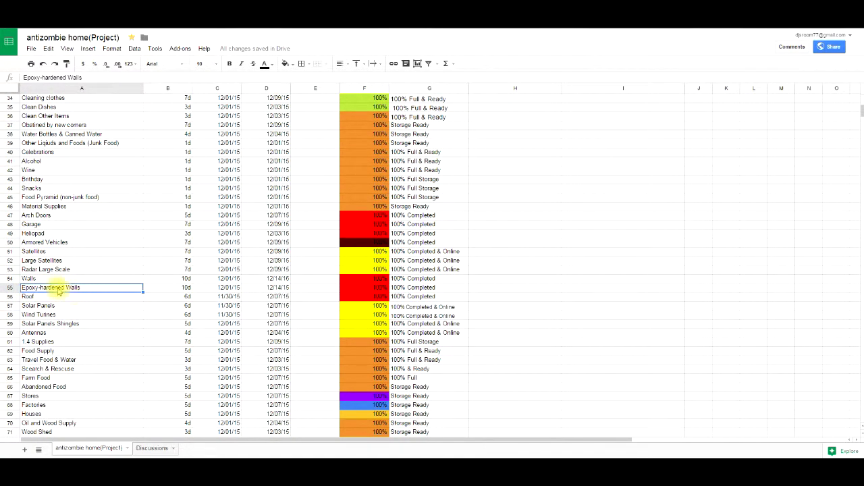
scroll(81, 289, up, 11)
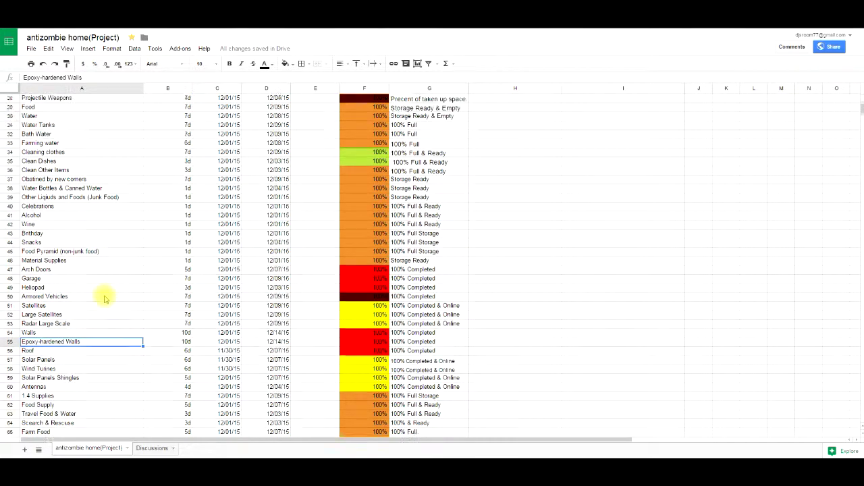
scroll(106, 293, down, 8)
scroll(87, 330, down, 1)
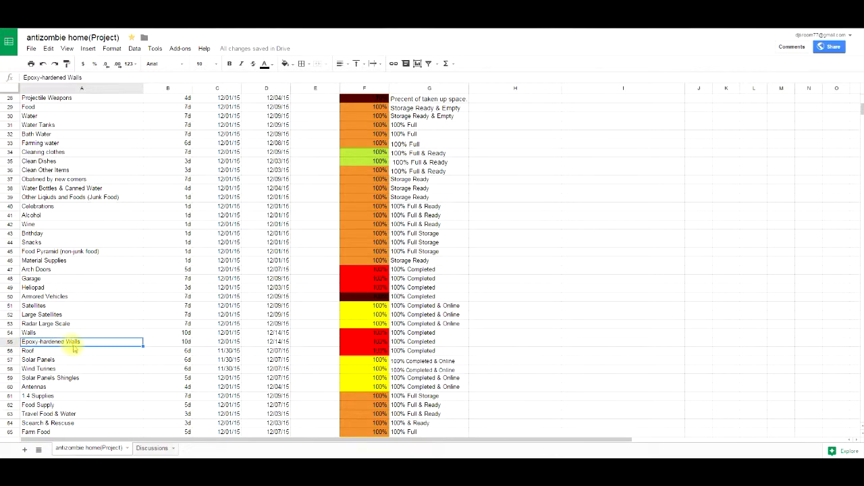
scroll(77, 342, up, 9)
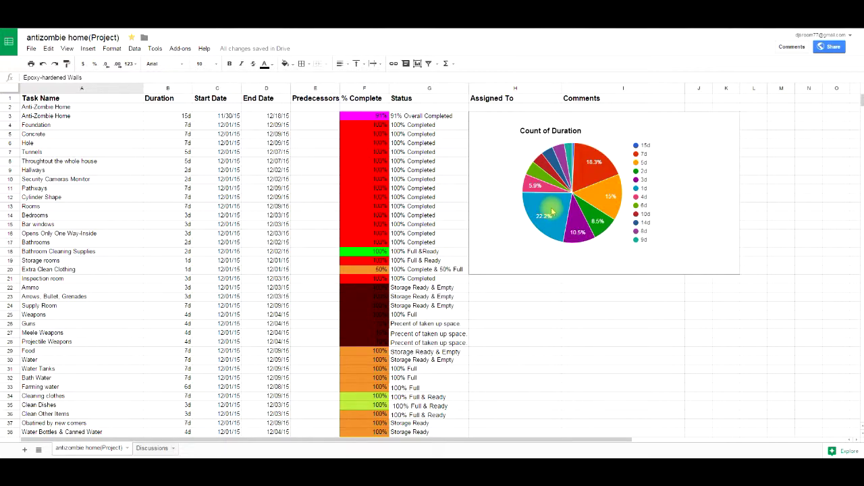
scroll(552, 203, down, 10)
scroll(552, 198, down, 3)
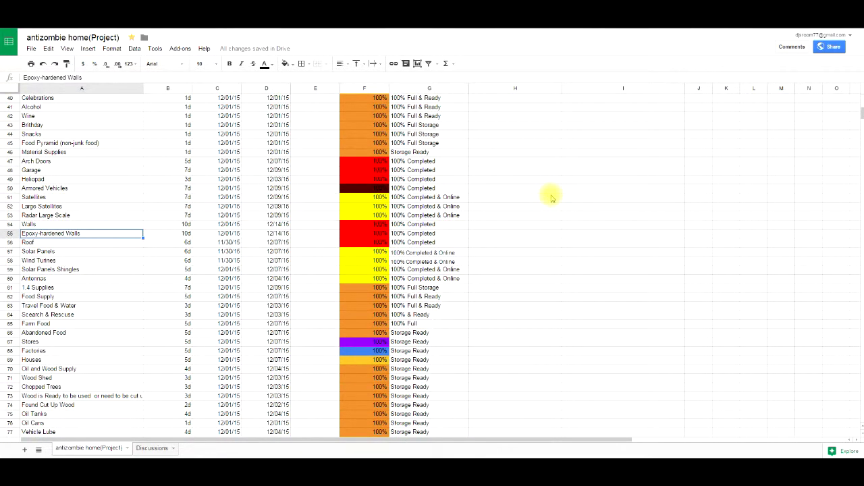
scroll(547, 200, up, 13)
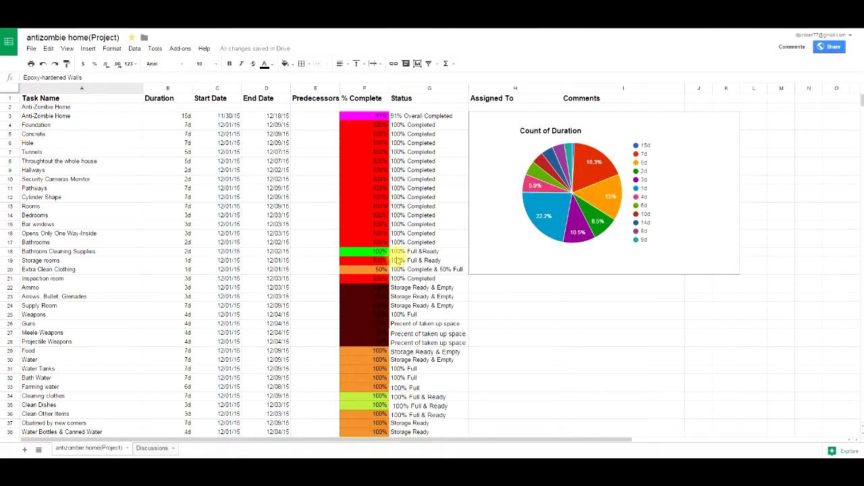
Review the % Complete colors and Status notes from the oxygen and appliance tasks through the doors, scans and security camera rows.
scroll(135, 314, down, 10)
scroll(132, 320, down, 15)
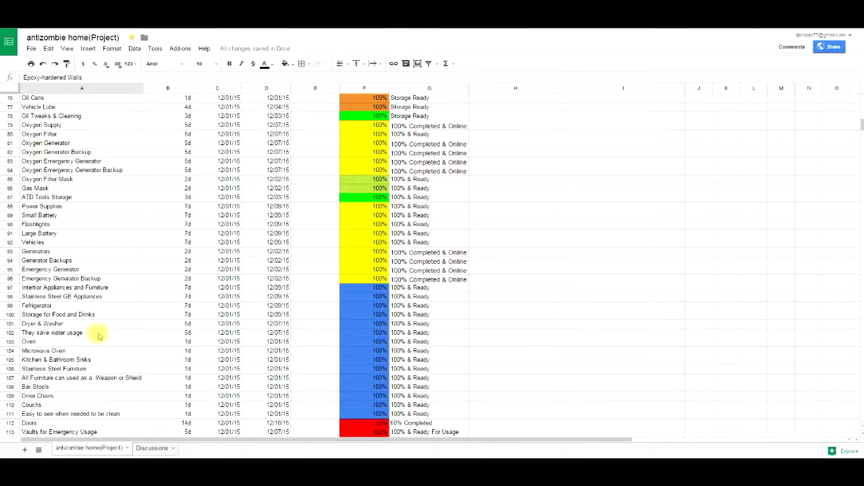
scroll(98, 336, down, 10)
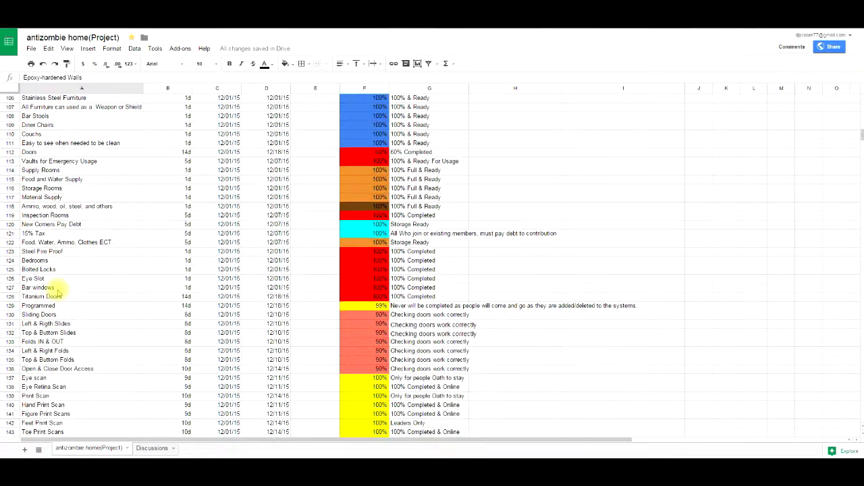
scroll(57, 291, down, 1)
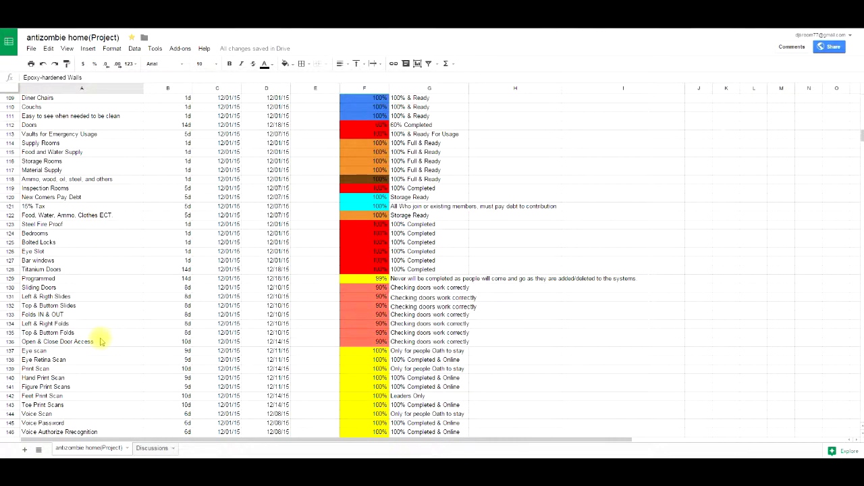
scroll(101, 338, down, 4)
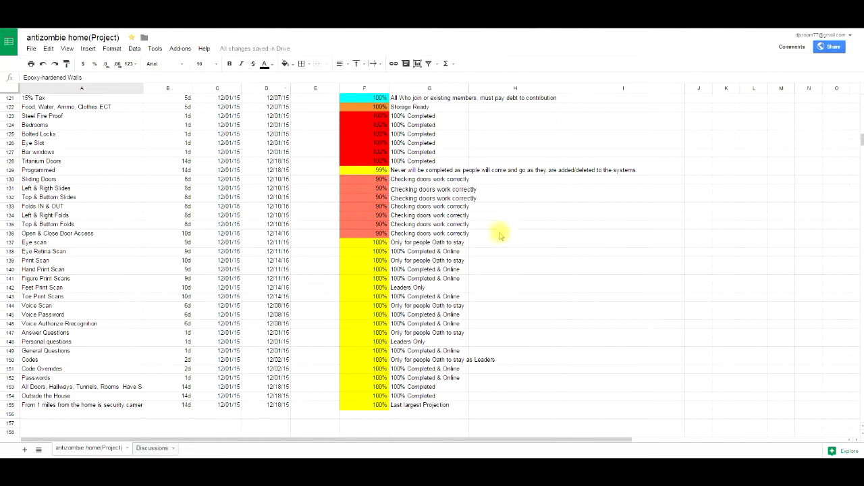
scroll(500, 235, up, 15)
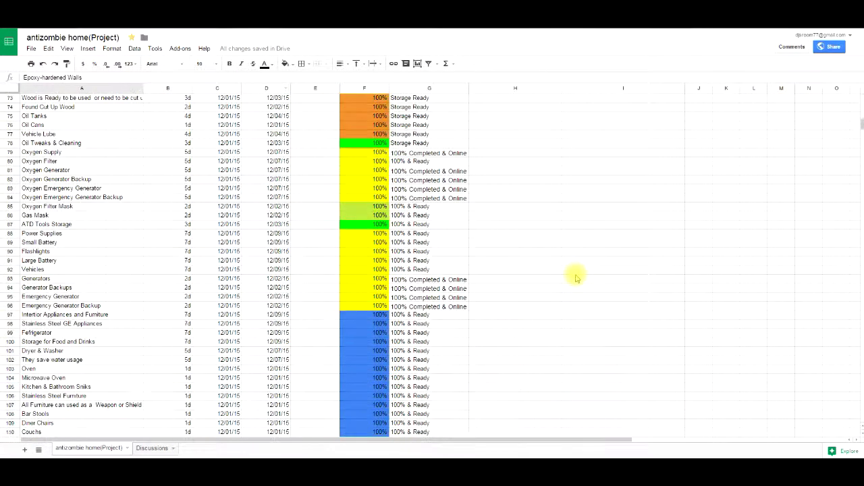